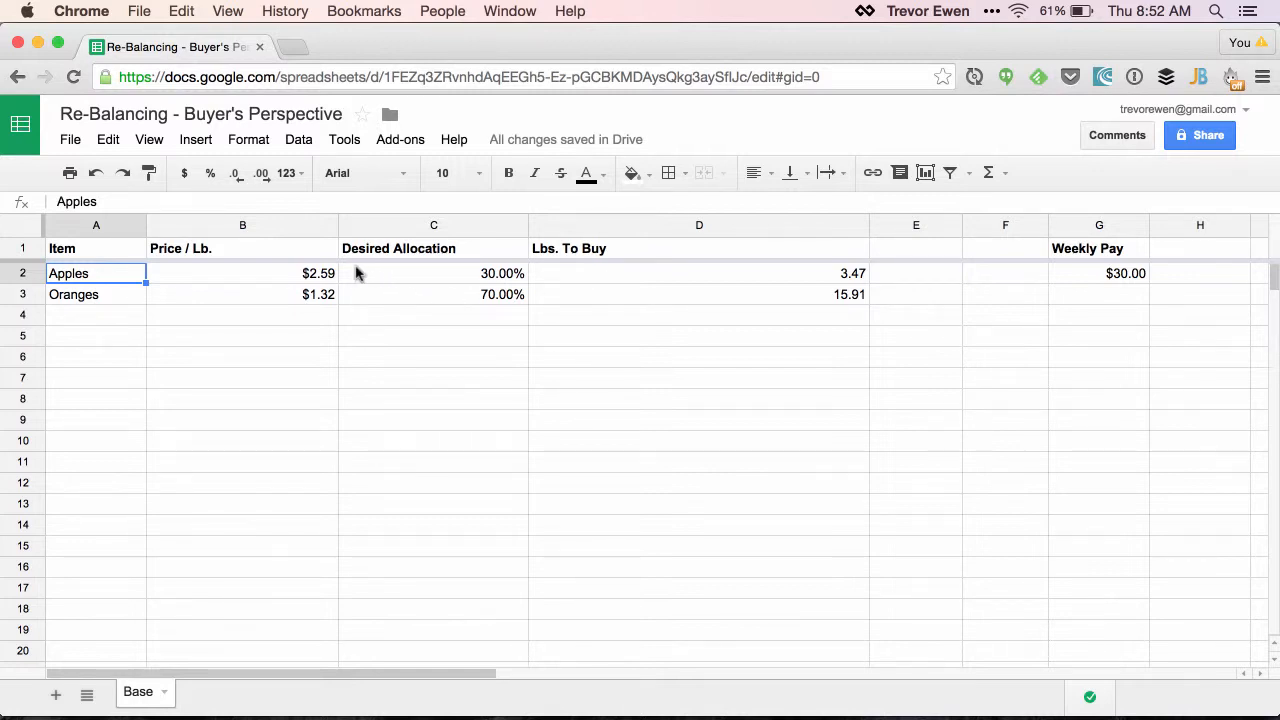
Set the price per pound to 1.59 for Apples and 3.32 for Oranges
{"action": "double_click", "coordinate": [316, 273]}
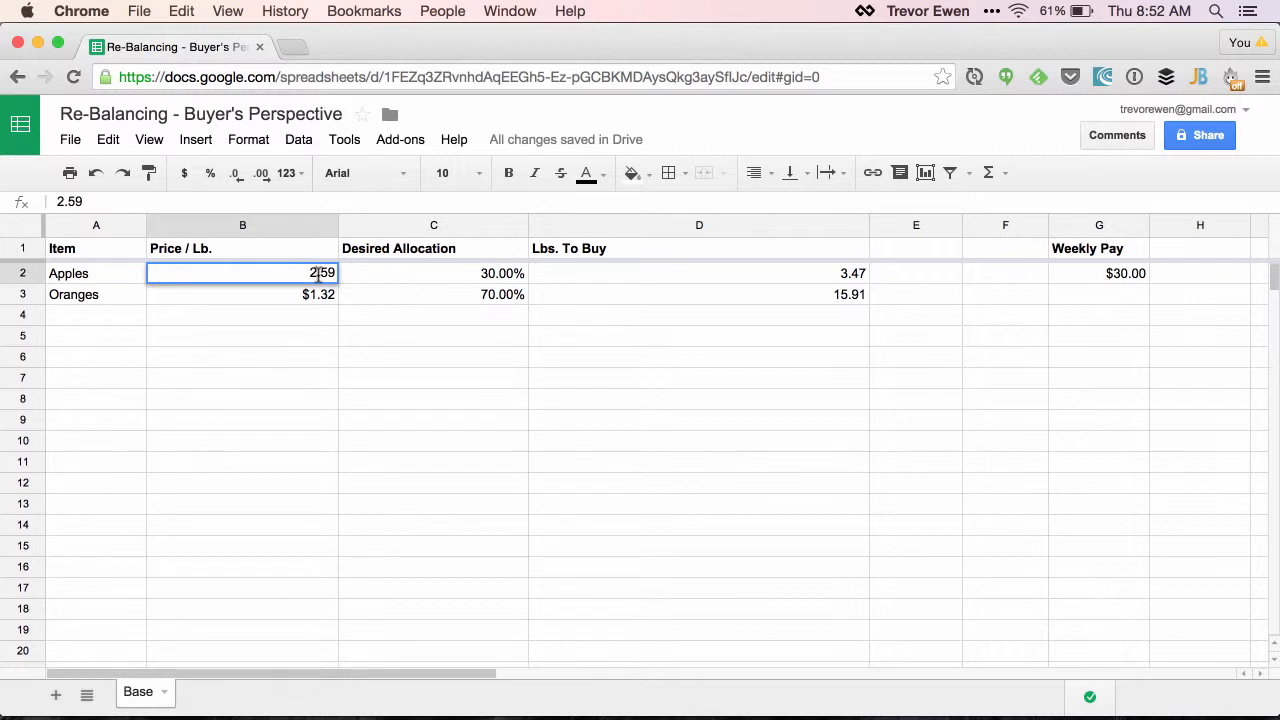
{"action": "key", "text": "BackSpace"}
{"action": "type", "text": "1"}
{"action": "key", "text": "Return"}
{"action": "double_click", "coordinate": [313, 297]}
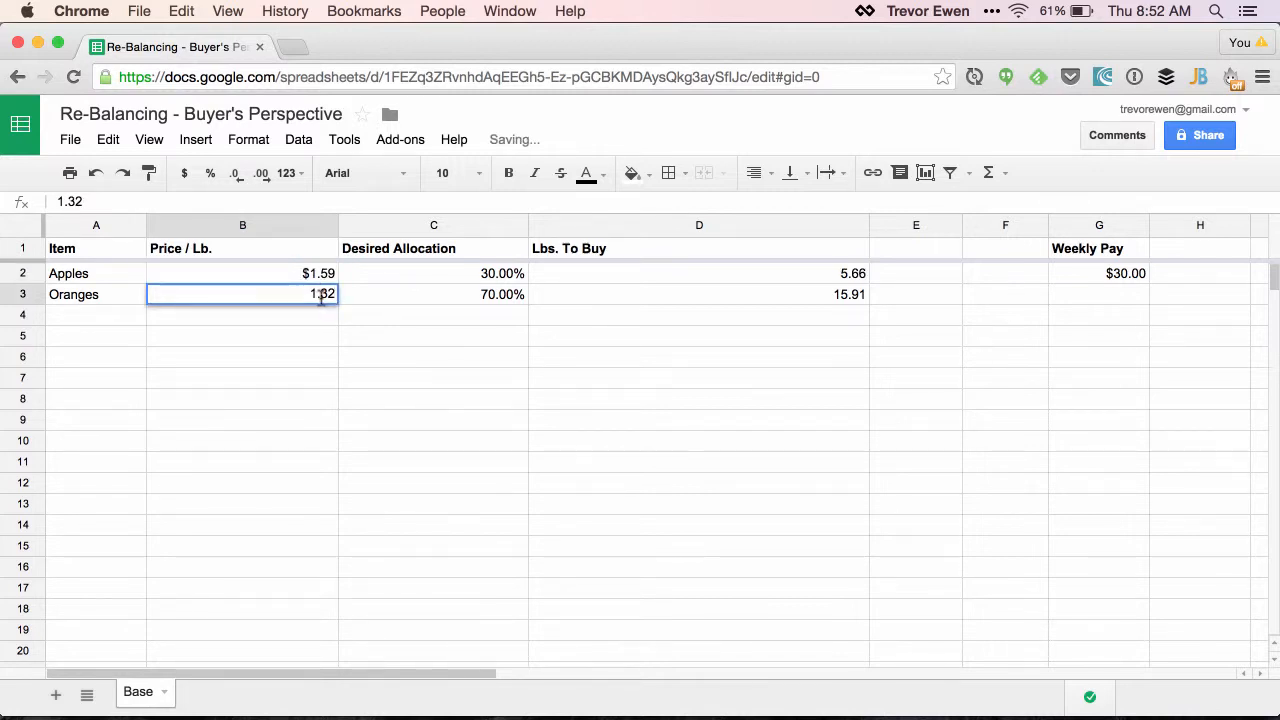
{"action": "key", "text": "BackSpace"}
{"action": "type", "text": "3"}
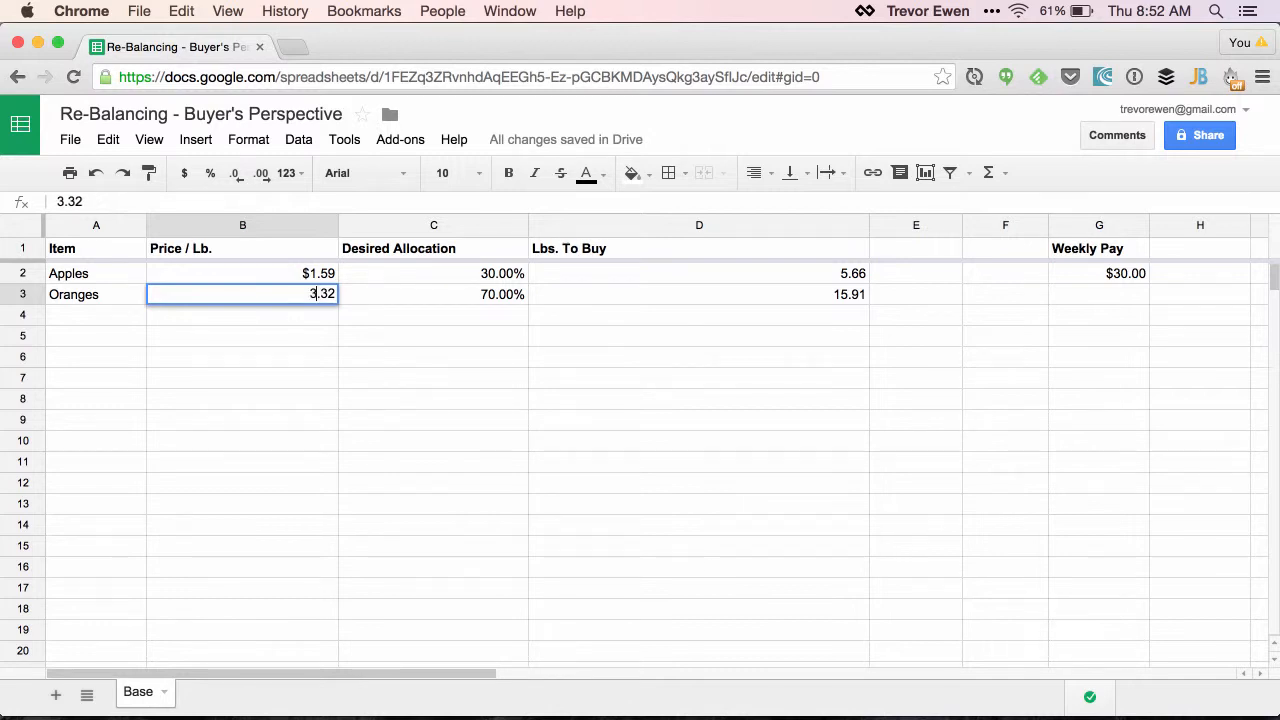
{"action": "key", "text": "Return"}
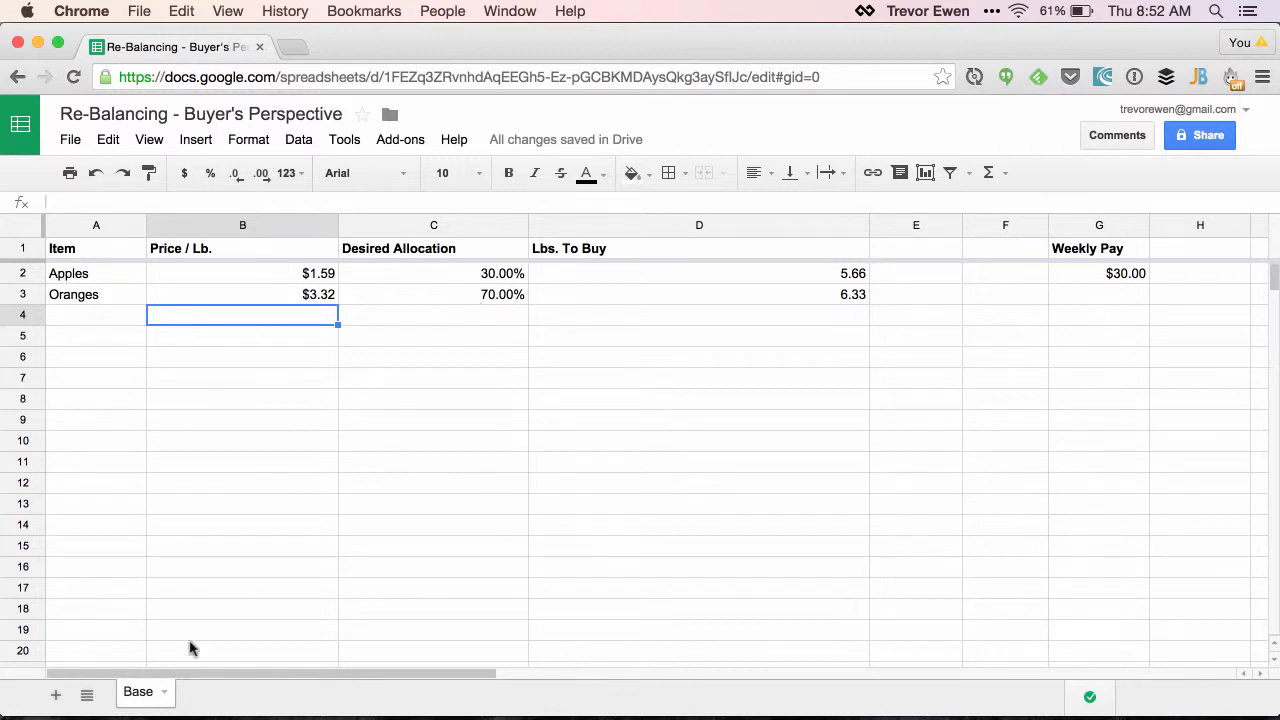
Copy the header row A1:G1 from the Base sheet into a new sheet named New, starting at A1
{"action": "left_click", "coordinate": [115, 253]}
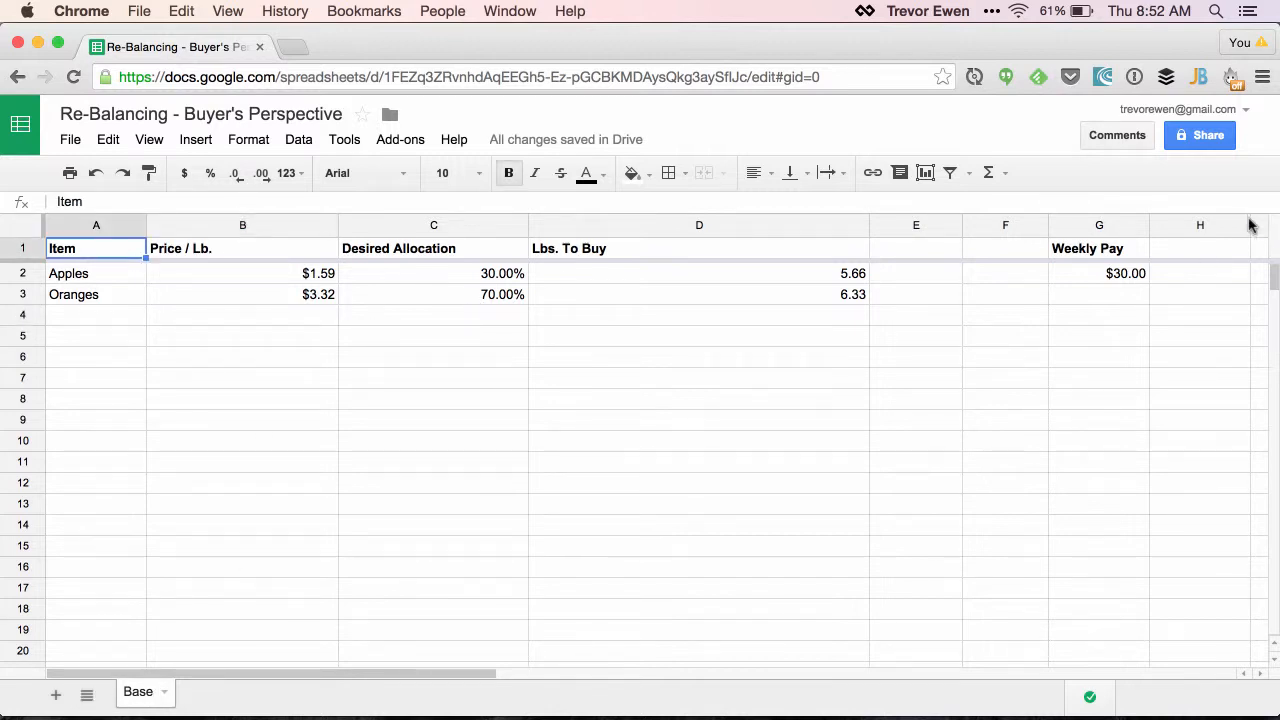
{"action": "left_click", "coordinate": [1099, 246], "text": "shift"}
{"action": "key", "text": "ctrl+c"}
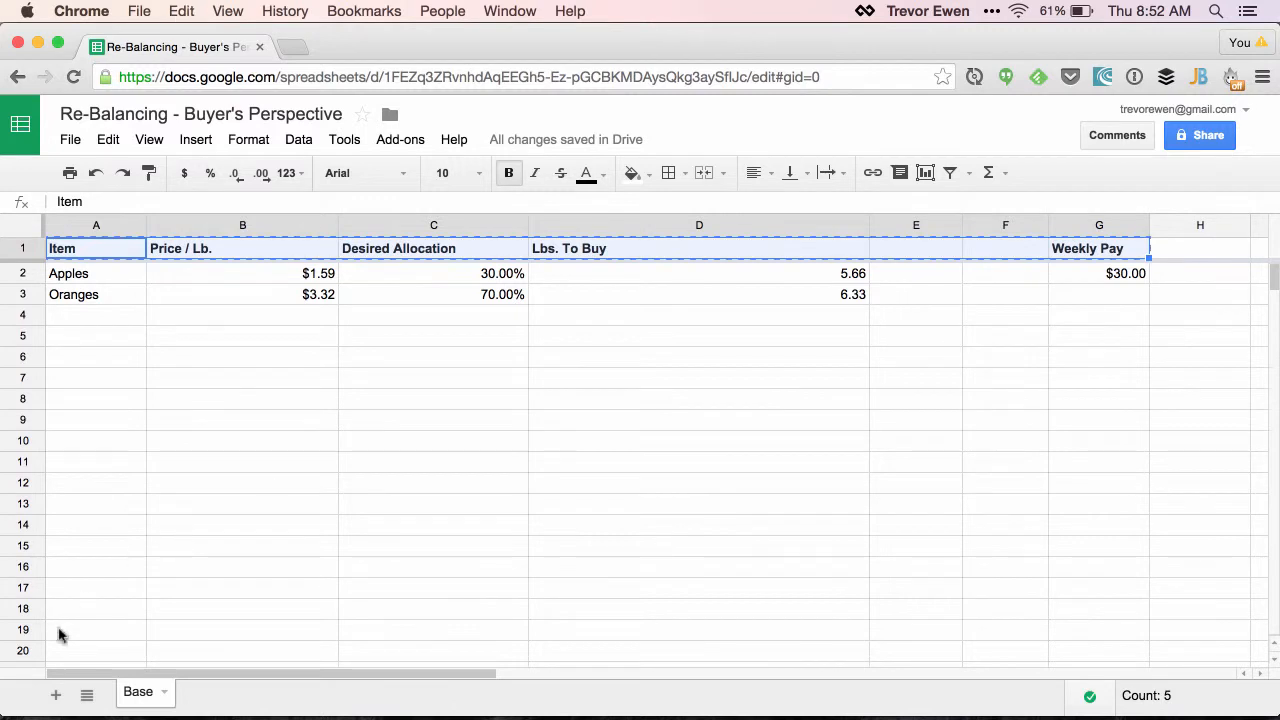
{"action": "left_click", "coordinate": [54, 695]}
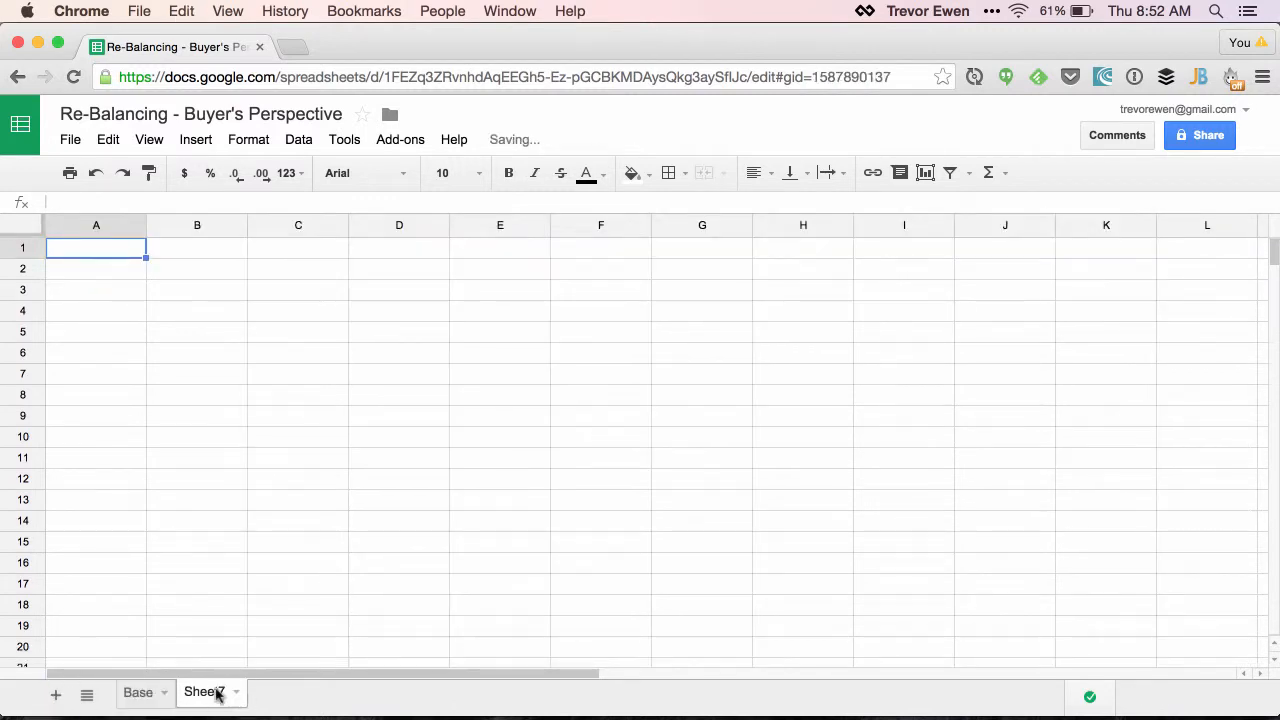
{"action": "double_click", "coordinate": [214, 693]}
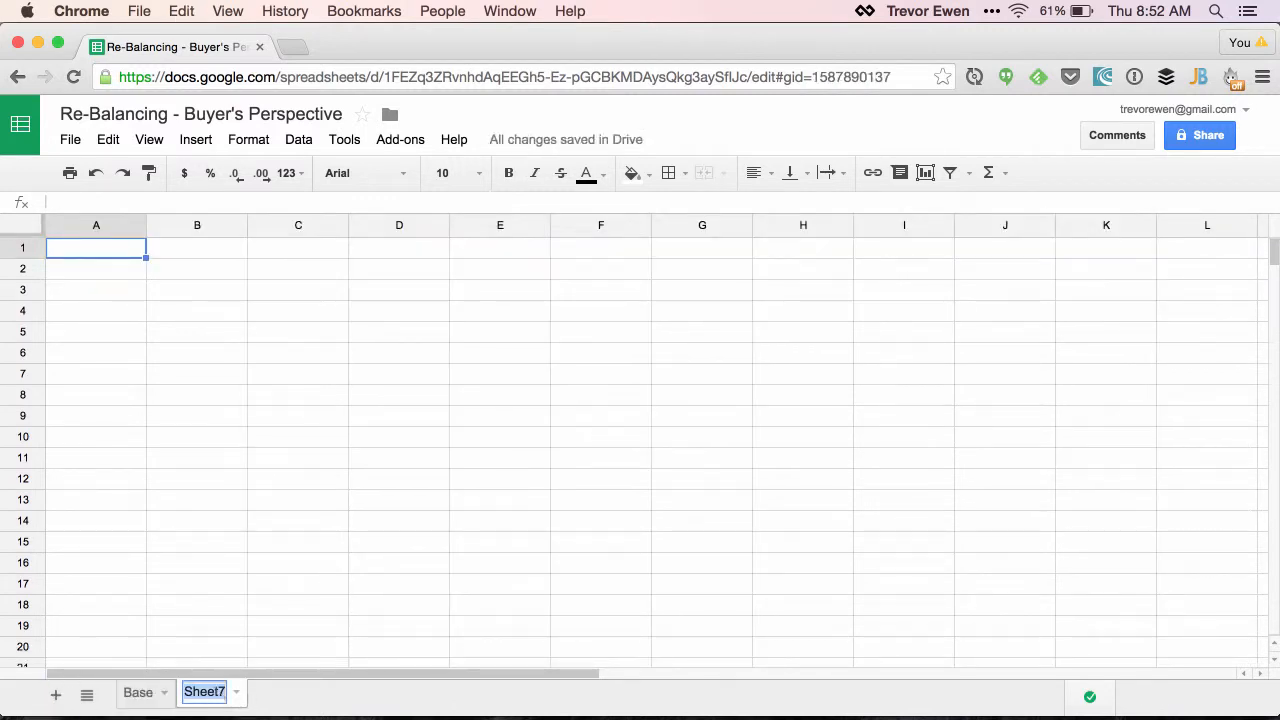
{"action": "type", "text": "New"}
{"action": "key", "text": "Return"}
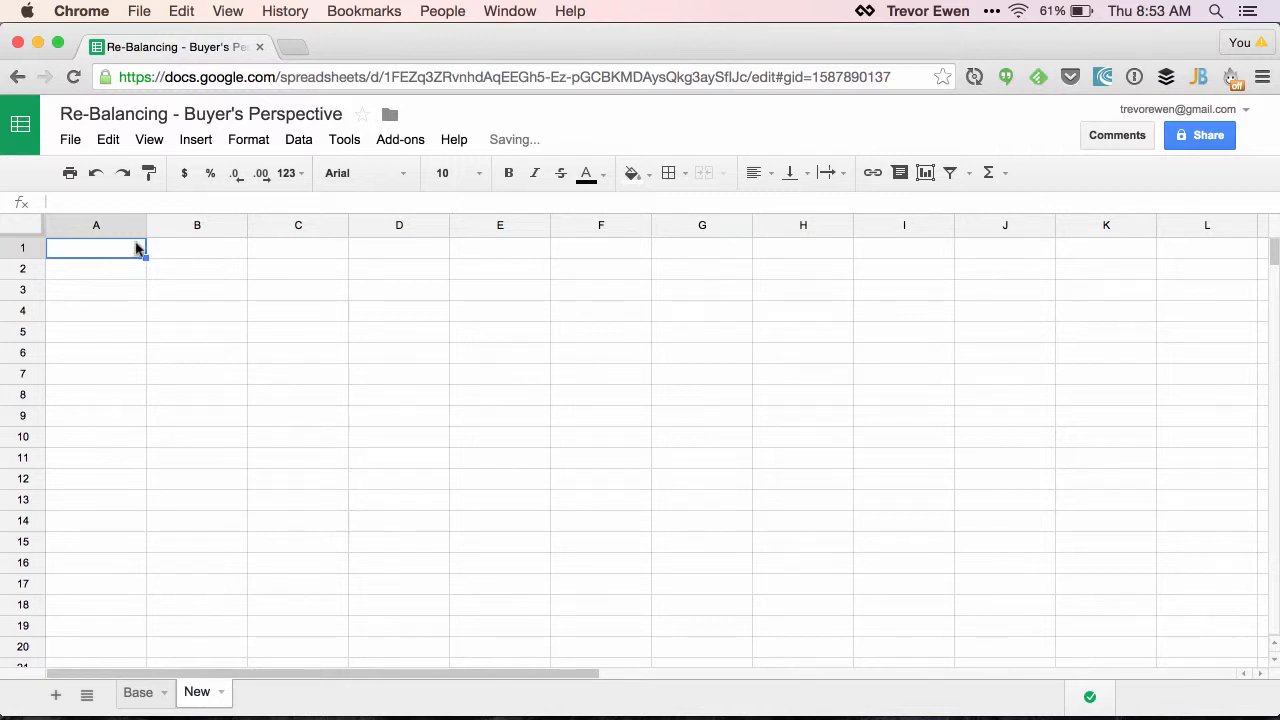
{"action": "key", "text": "super+v"}
Freeze the header row of the New sheet
{"action": "left_click", "coordinate": [149, 139]}
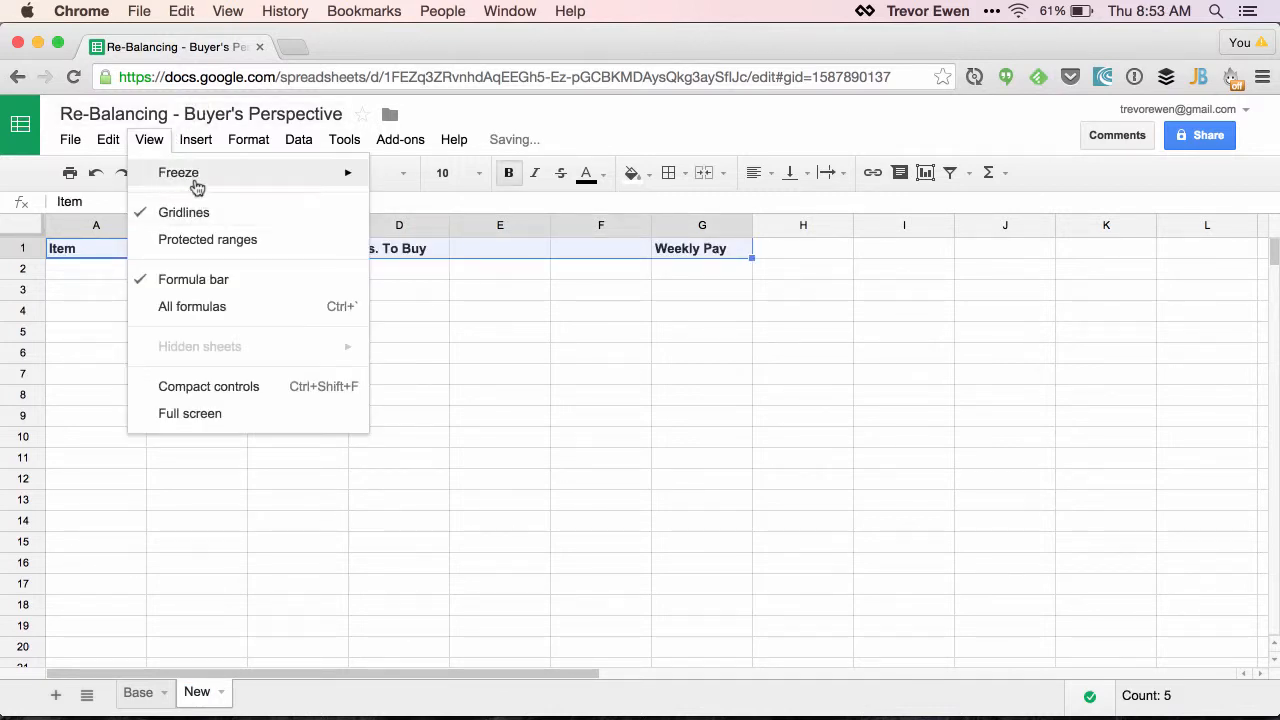
{"action": "mouse_move", "coordinate": [197, 180]}
{"action": "left_click", "coordinate": [523, 201]}
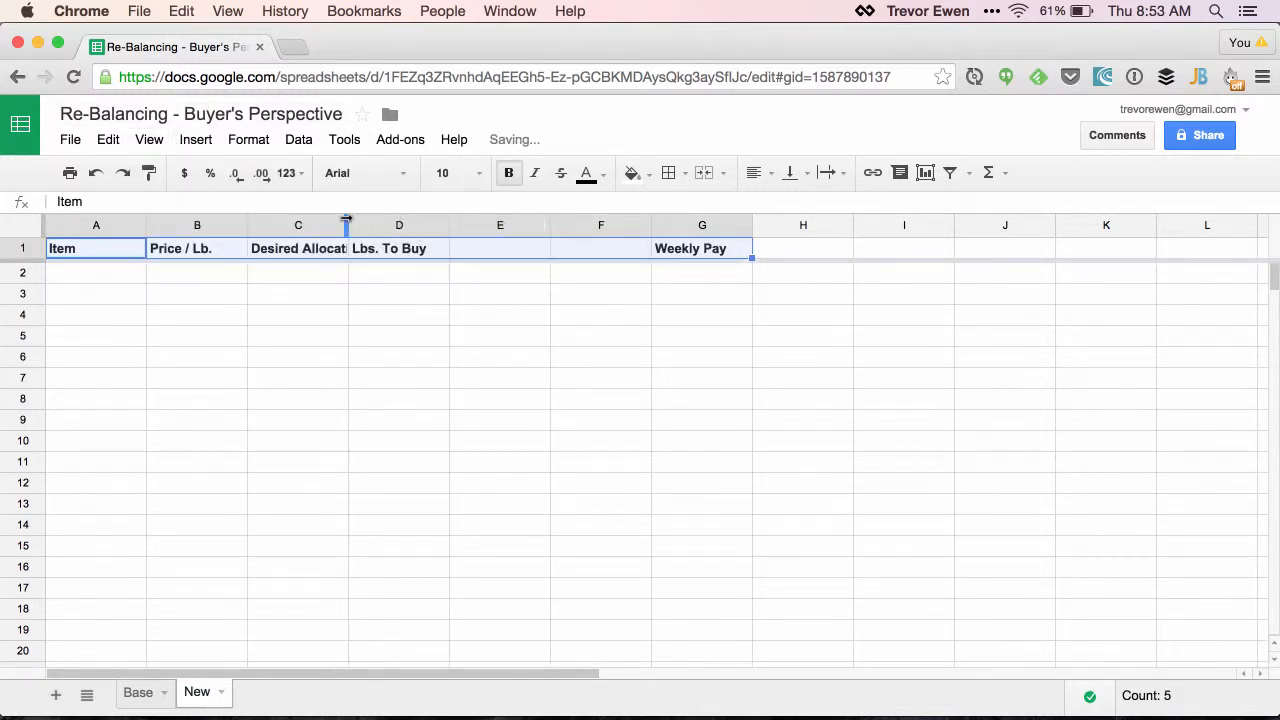
Widen the Desired Allocation, Price / Lb. and Lbs. To Buy columns so their headers have ample room
{"action": "left_click_drag", "start_coordinate": [347, 220], "coordinate": [467, 220]}
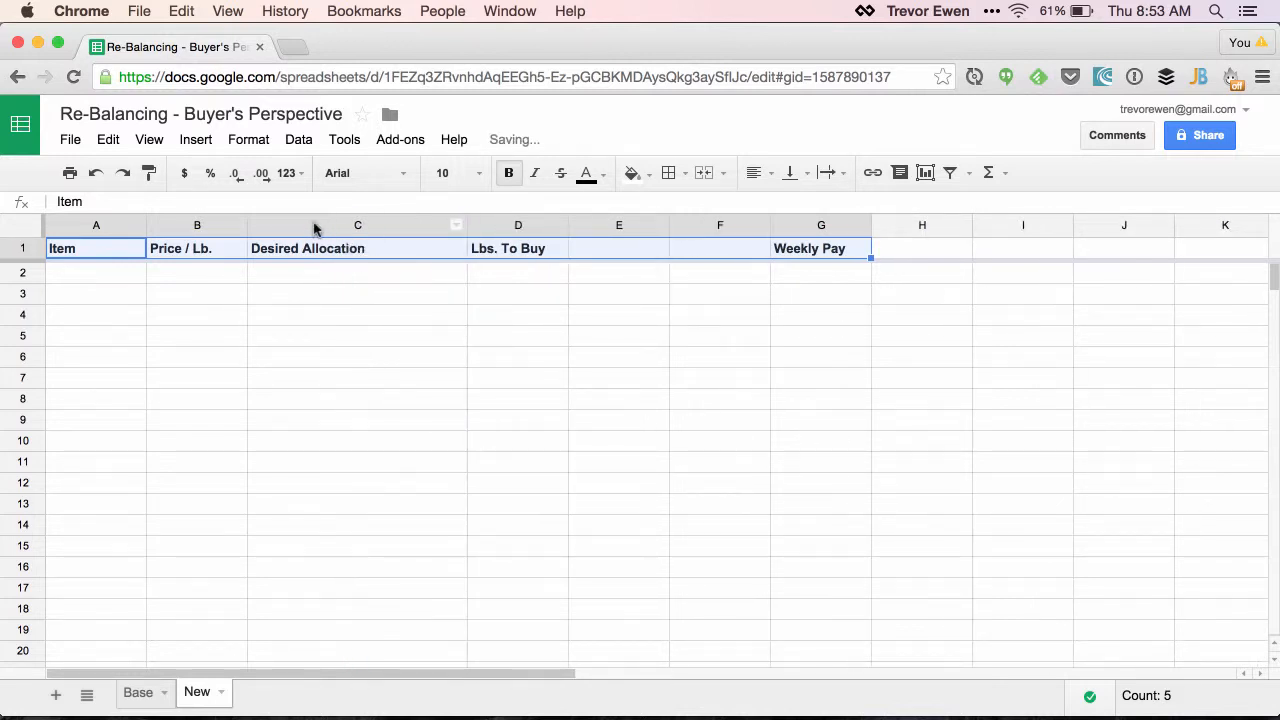
{"action": "left_click_drag", "start_coordinate": [250, 227], "coordinate": [342, 227]}
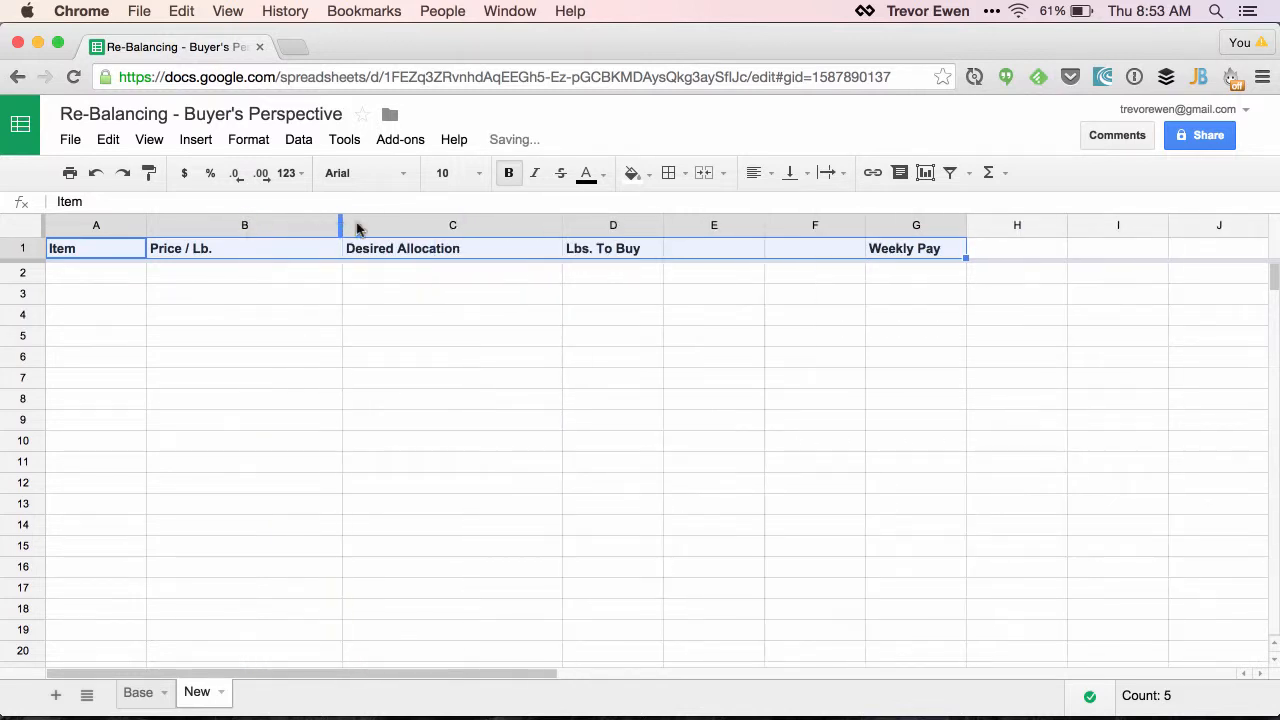
{"action": "left_click_drag", "start_coordinate": [663, 220], "coordinate": [702, 220]}
Enter Lemons in A2 and Limes in A3 as the items
{"action": "left_click", "coordinate": [105, 275]}
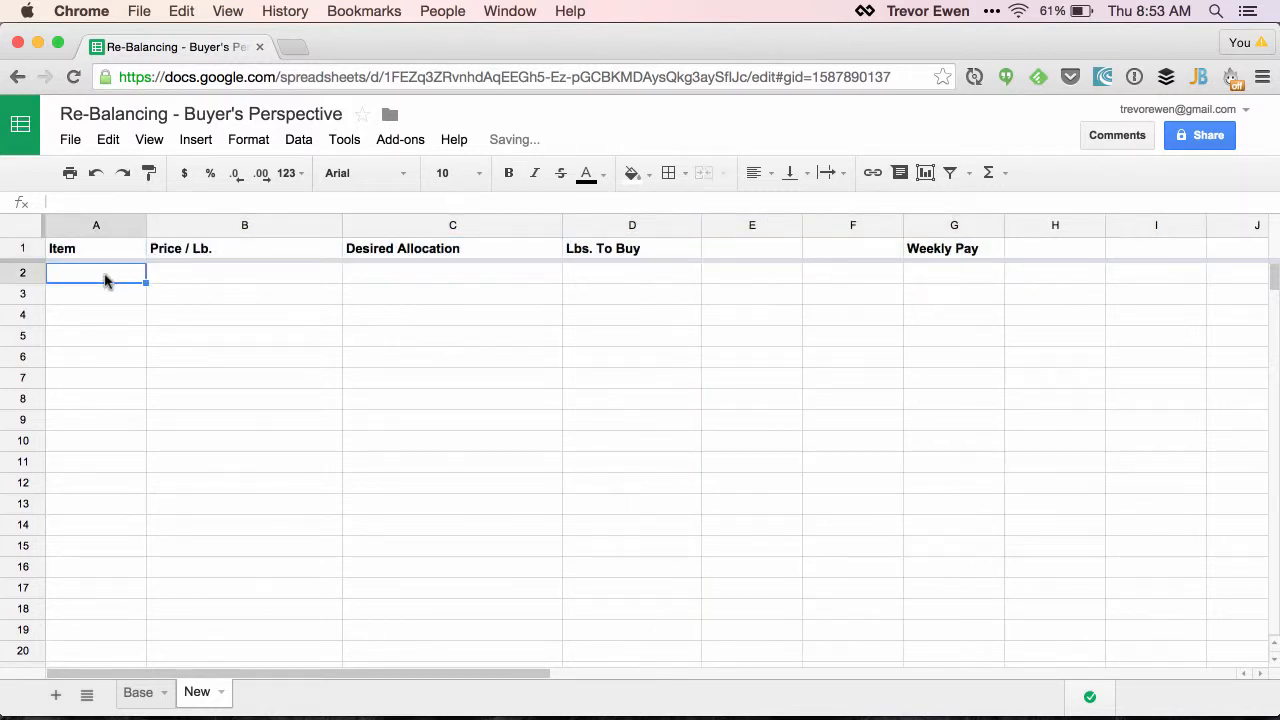
{"action": "type", "text": "Lemons"}
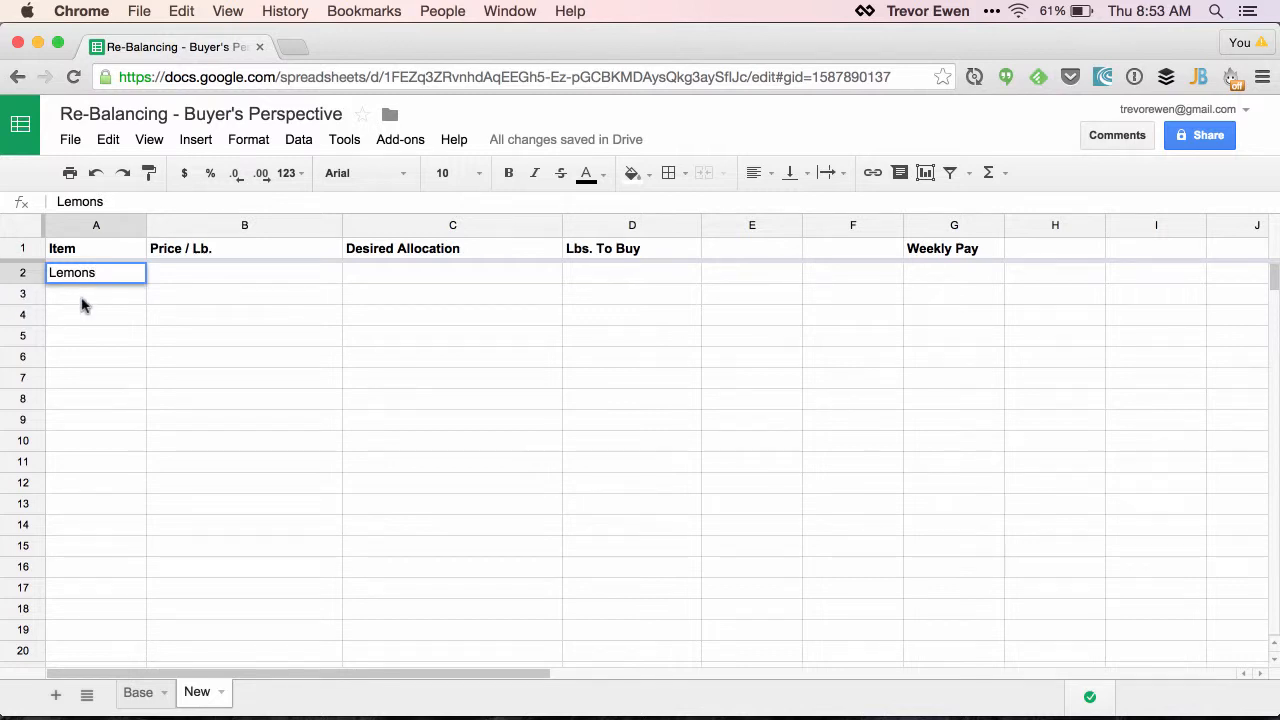
{"action": "key", "text": "Return"}
{"action": "type", "text": "Limes"}
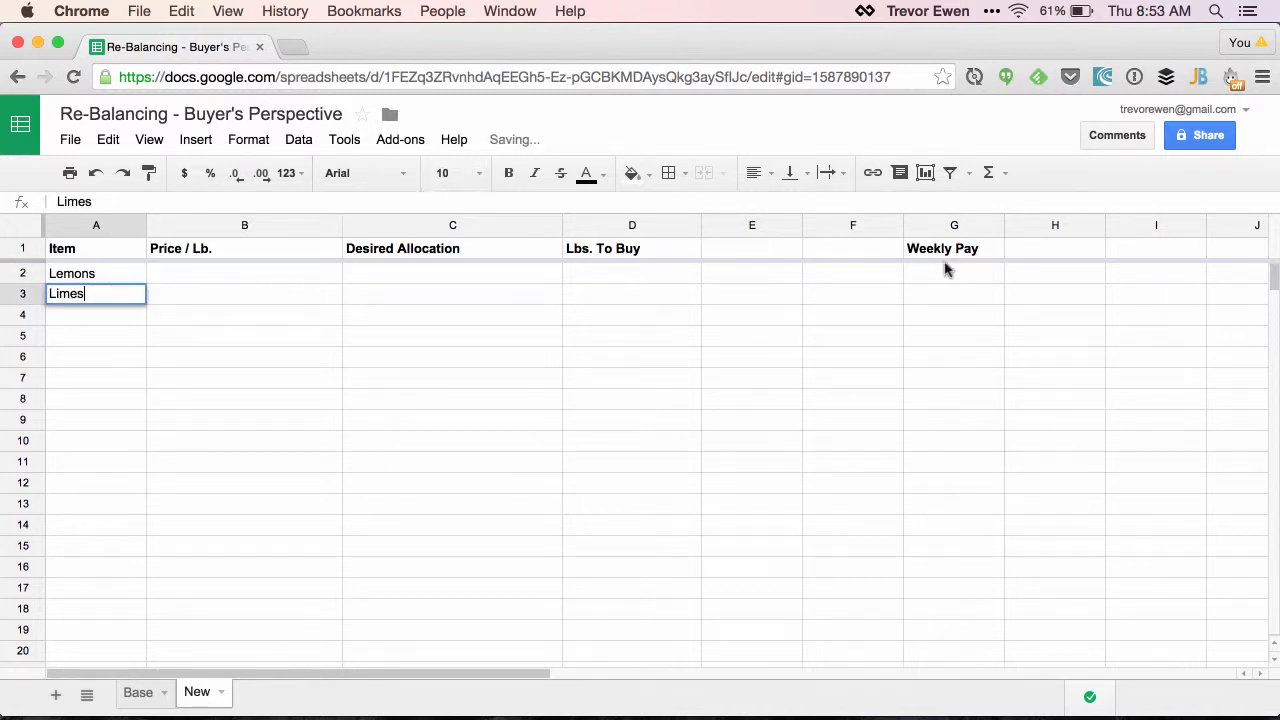
Enter 40 as the weekly pay in G2
{"action": "left_click", "coordinate": [949, 278]}
{"action": "type", "text": "40"}
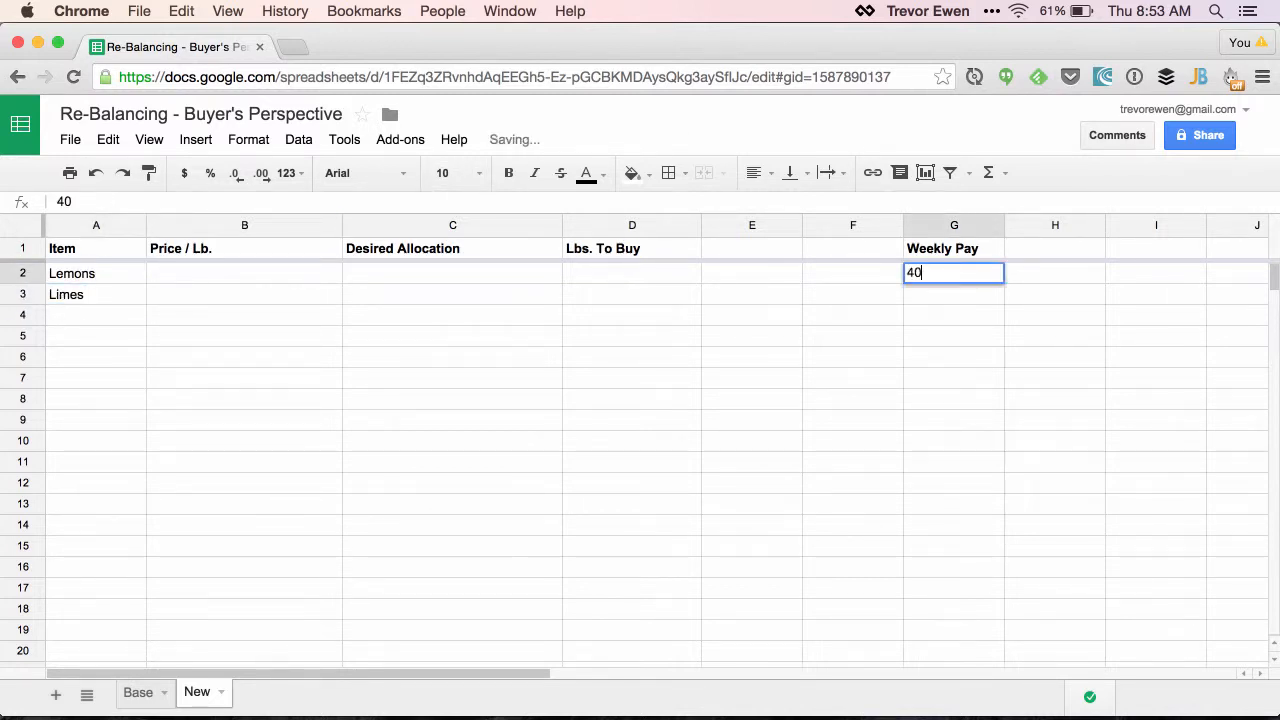
{"action": "left_click", "coordinate": [502, 322]}
Enter the prices per pound: 2.64 for Lemons and 1.49 for Limes
{"action": "left_click", "coordinate": [338, 252]}
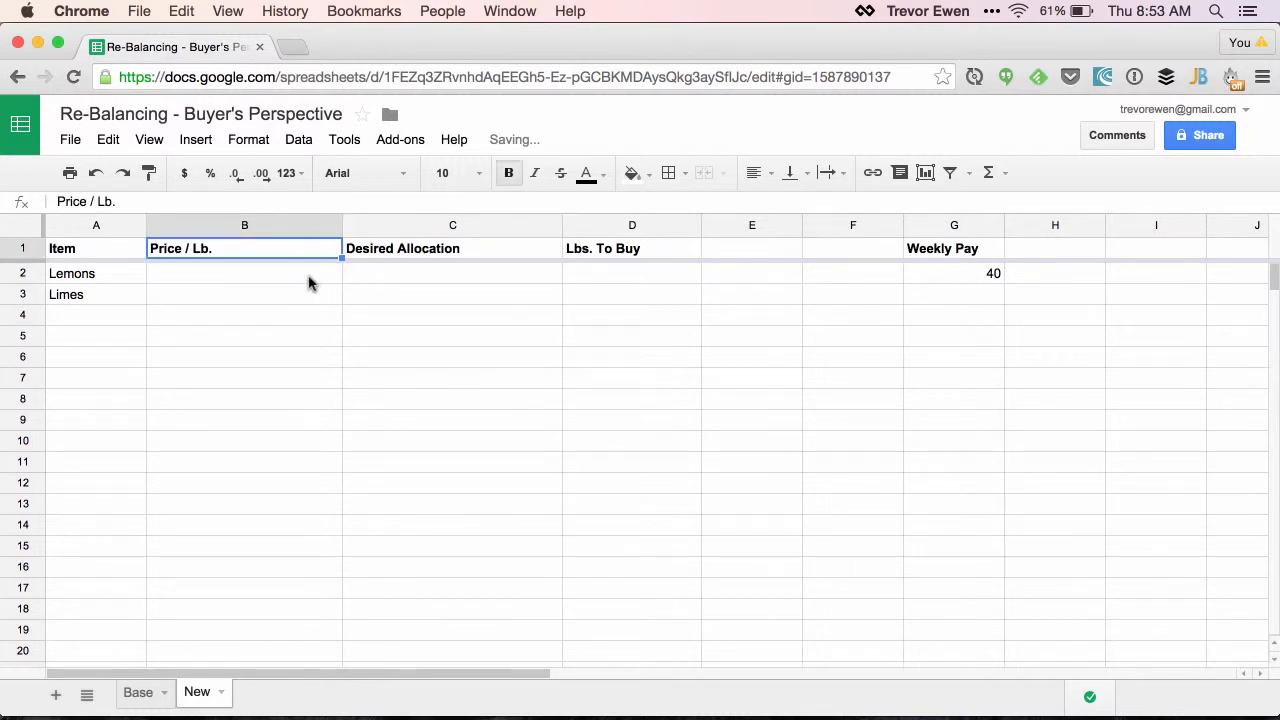
{"action": "left_click", "coordinate": [308, 281]}
{"action": "type", "text": "2.64"}
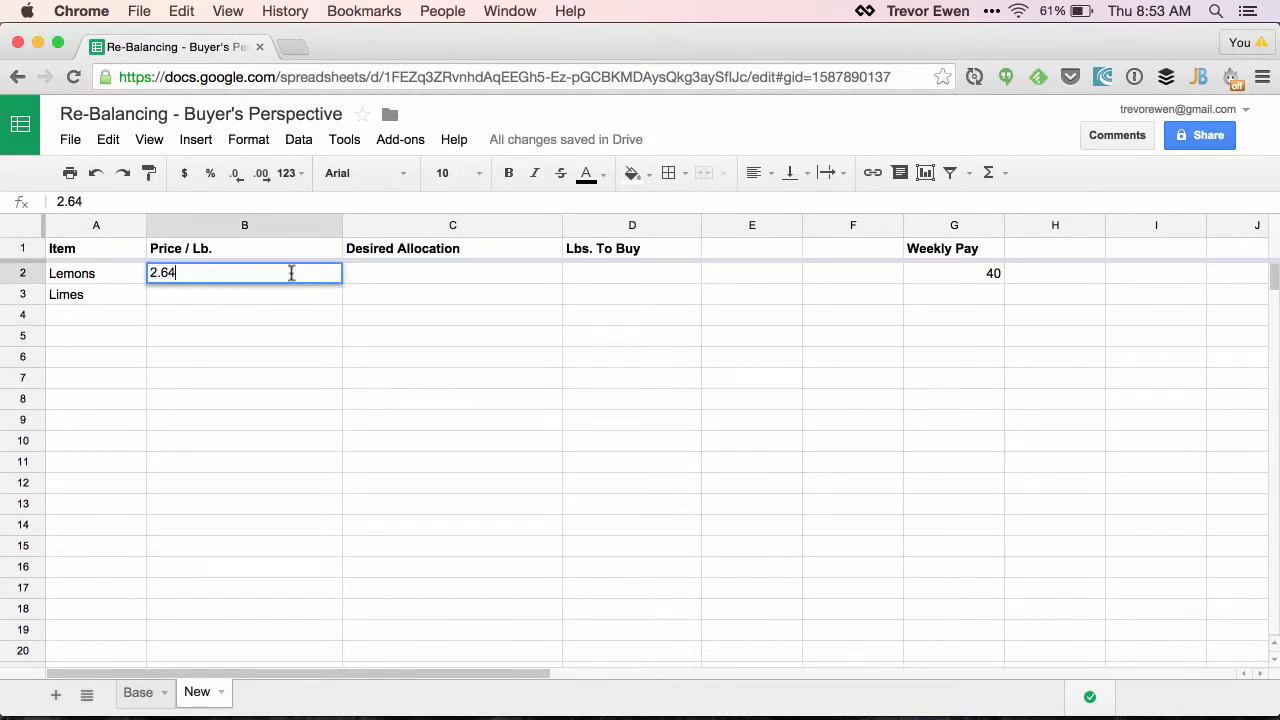
{"action": "left_click", "coordinate": [240, 292]}
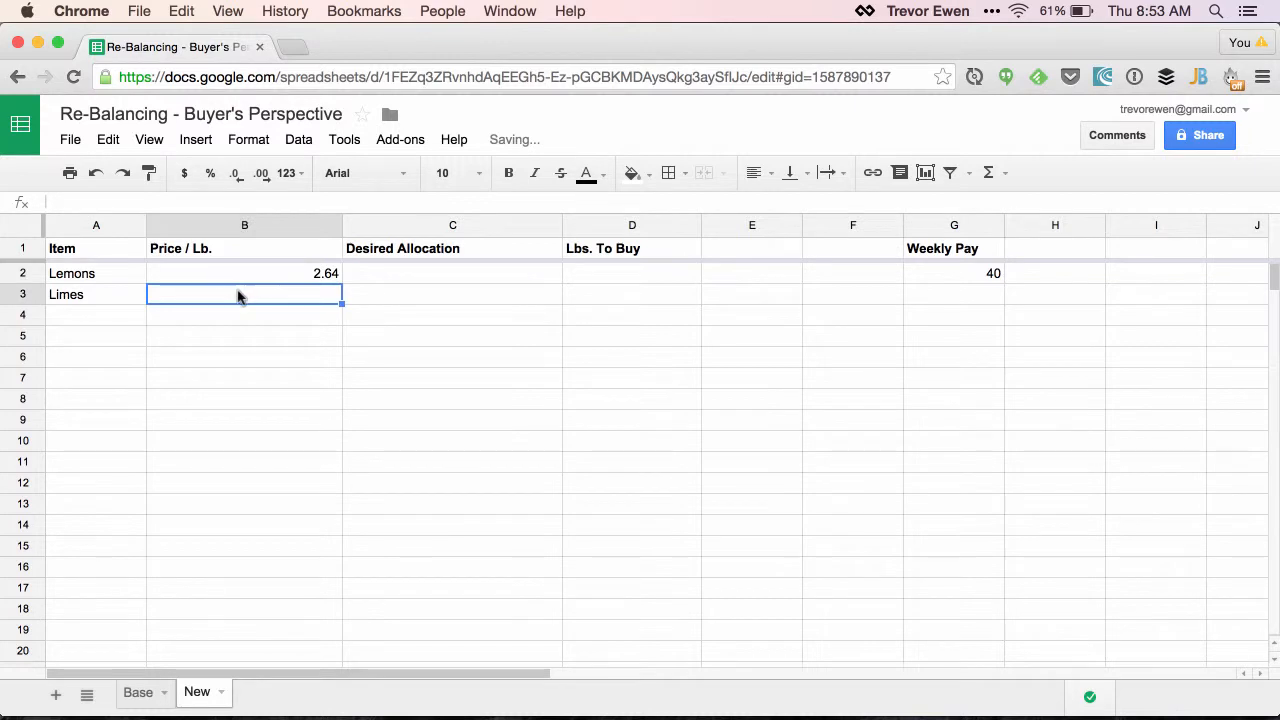
{"action": "type", "text": "1.49"}
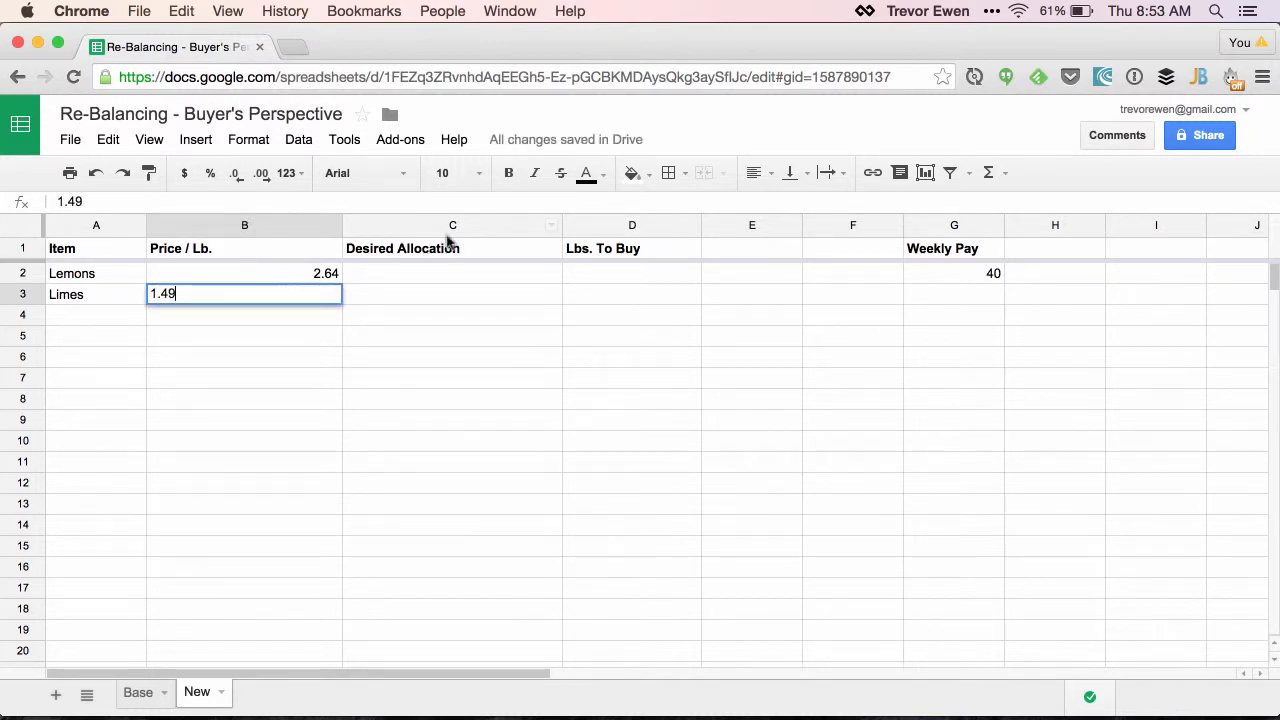
Enter the desired allocations: .25 for Lemons and .75 for Limes
{"action": "left_click", "coordinate": [452, 273]}
{"action": "type", "text": "."}
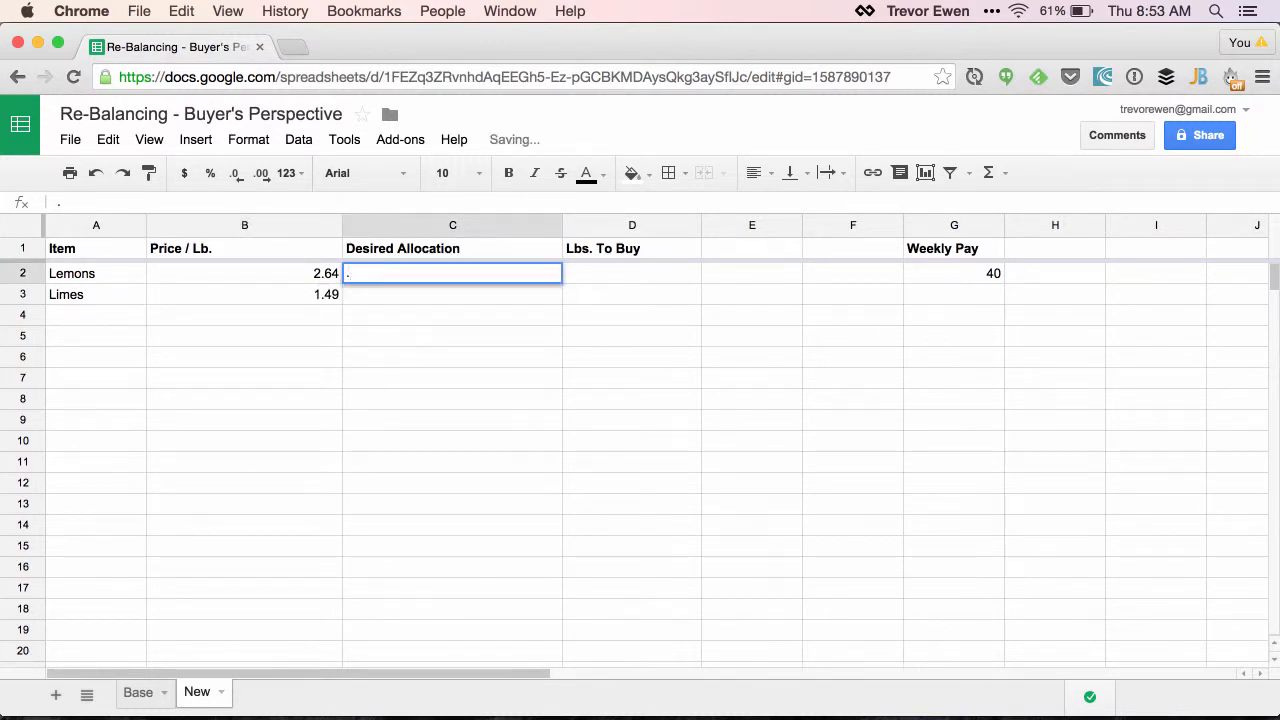
{"action": "type", "text": "25"}
{"action": "left_click", "coordinate": [420, 291]}
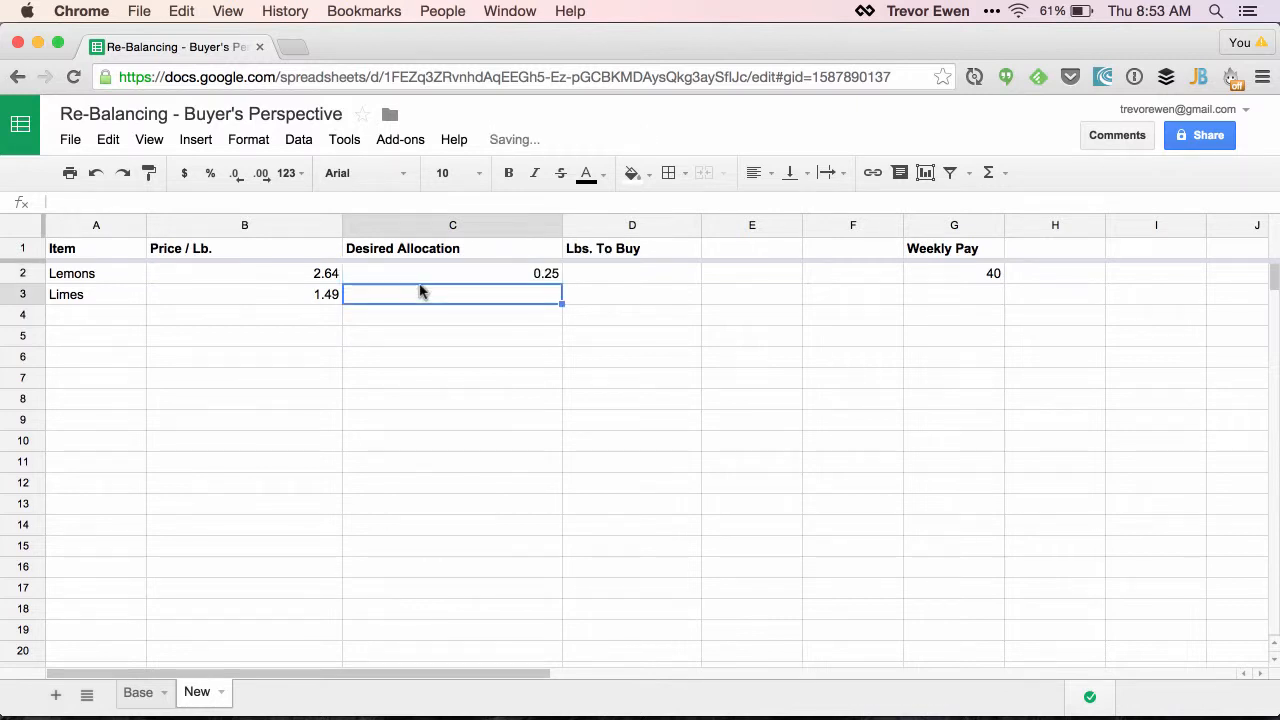
{"action": "type", "text": ".75"}
{"action": "left_click", "coordinate": [473, 321]}
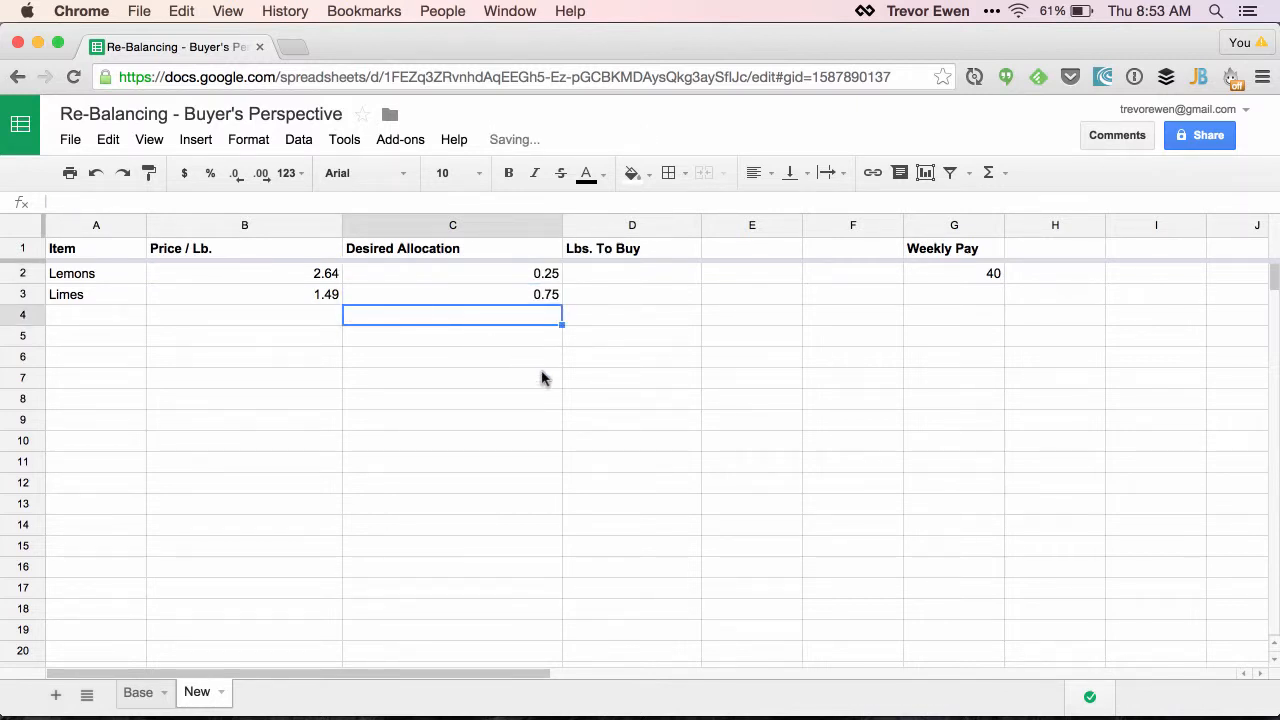
Format the prices in B2:B3 and the weekly pay in G2 as Currency
{"action": "left_click_drag", "start_coordinate": [271, 283], "coordinate": [272, 296]}
{"action": "left_click", "coordinate": [953, 273], "text": "super"}
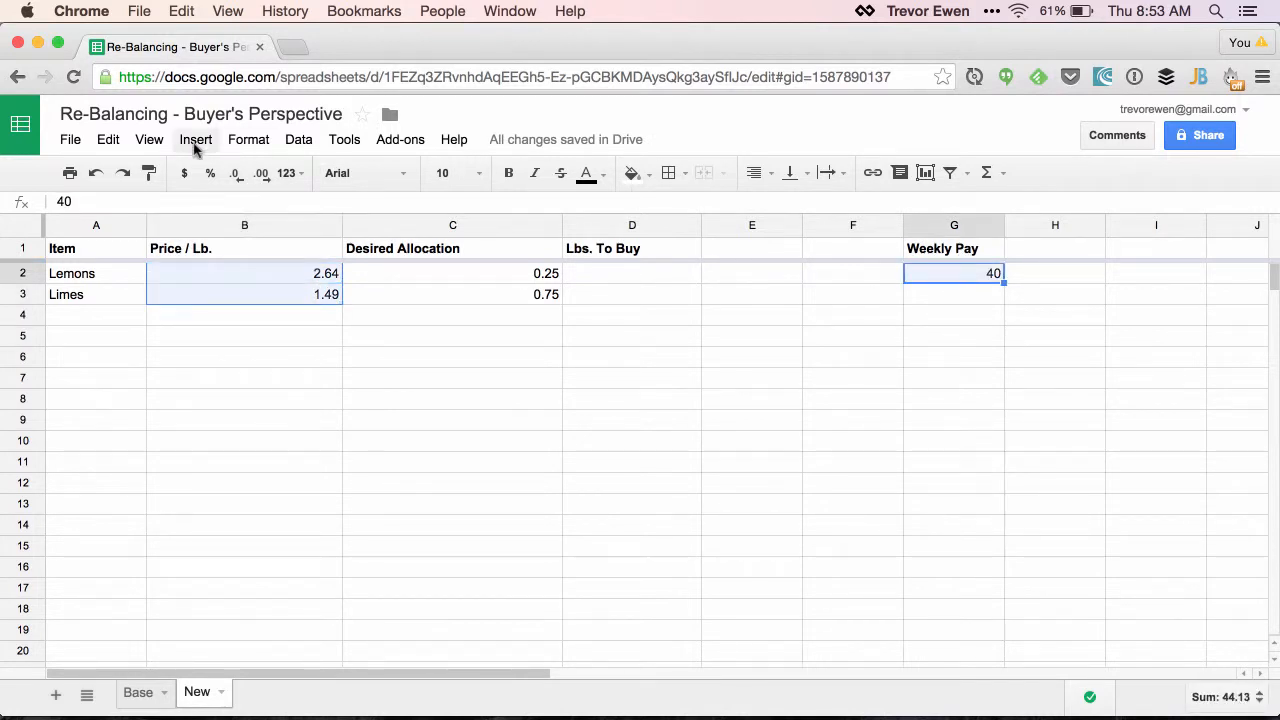
{"action": "left_click", "coordinate": [247, 141]}
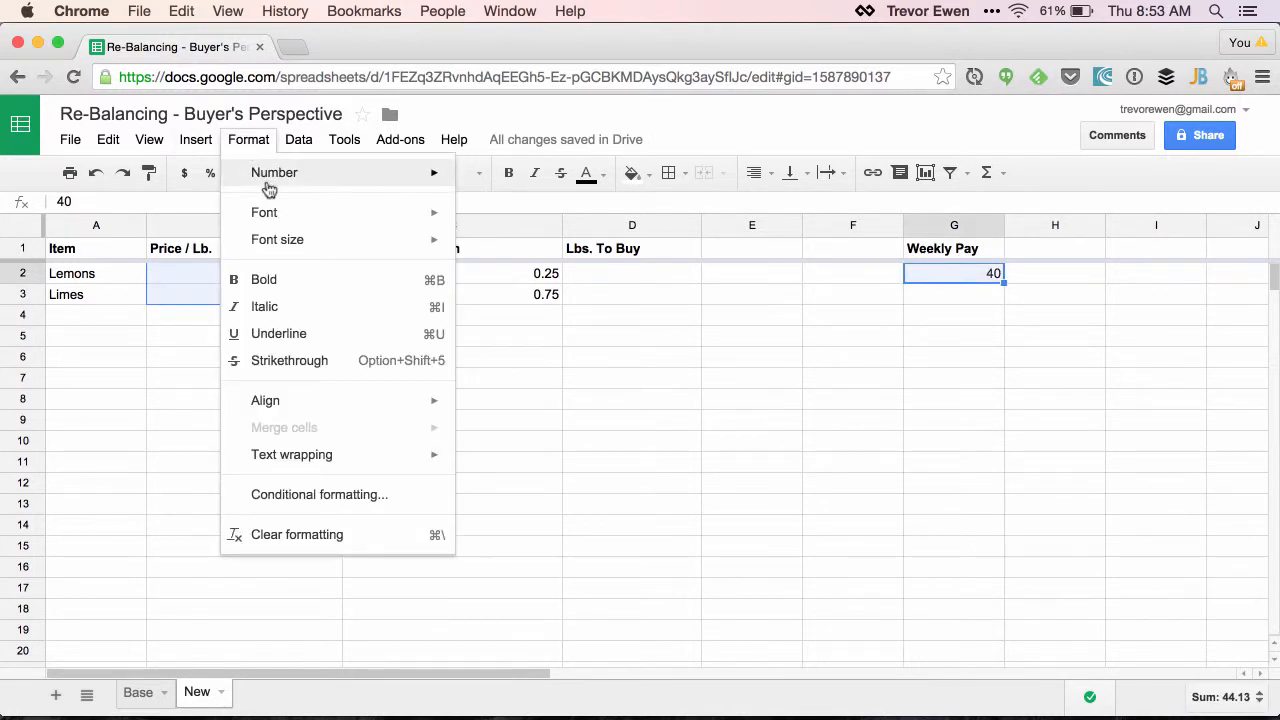
{"action": "mouse_move", "coordinate": [343, 179]}
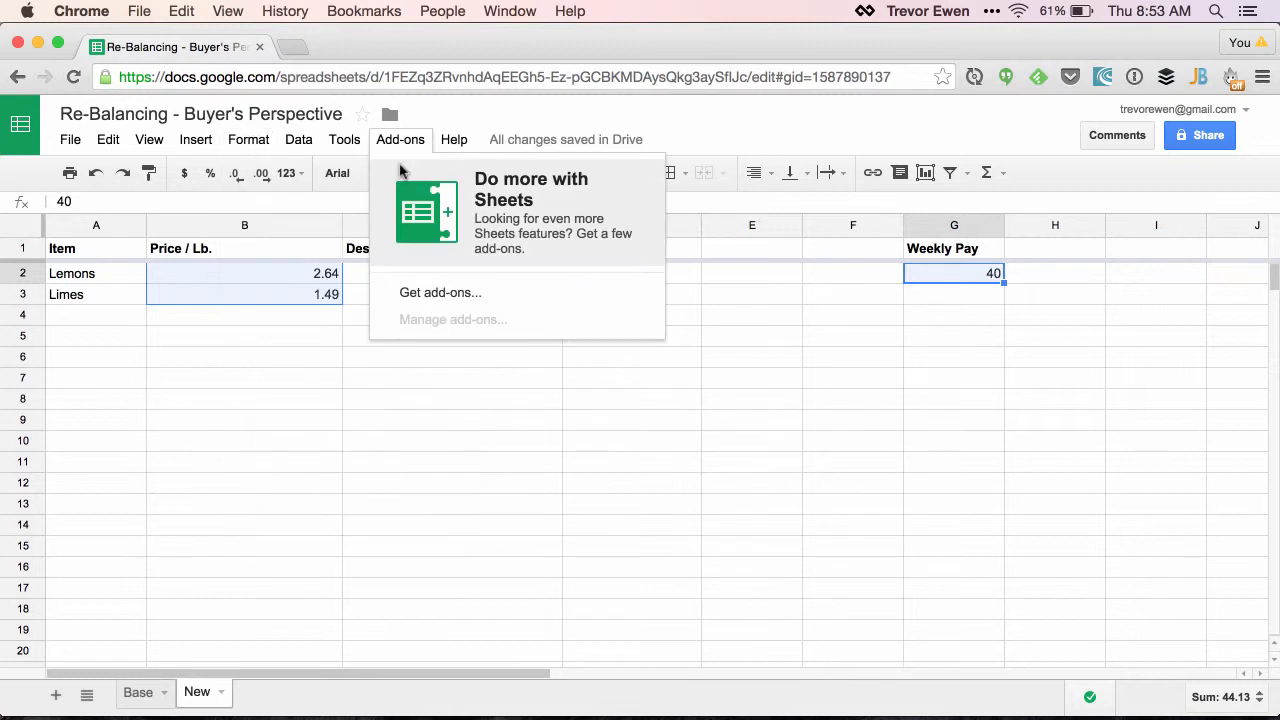
{"action": "mouse_move", "coordinate": [286, 174]}
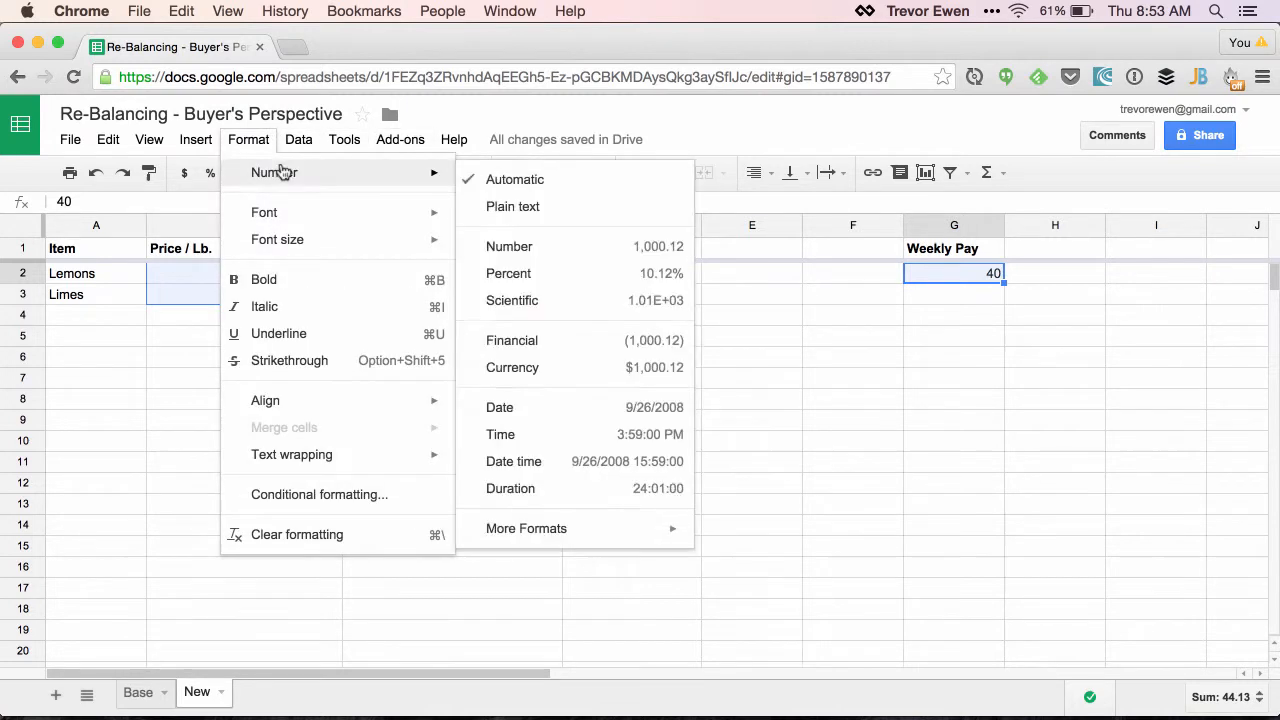
{"action": "left_click", "coordinate": [519, 367]}
Format the desired allocations in C2:C3 as Percent
{"action": "left_click_drag", "start_coordinate": [423, 277], "coordinate": [429, 300]}
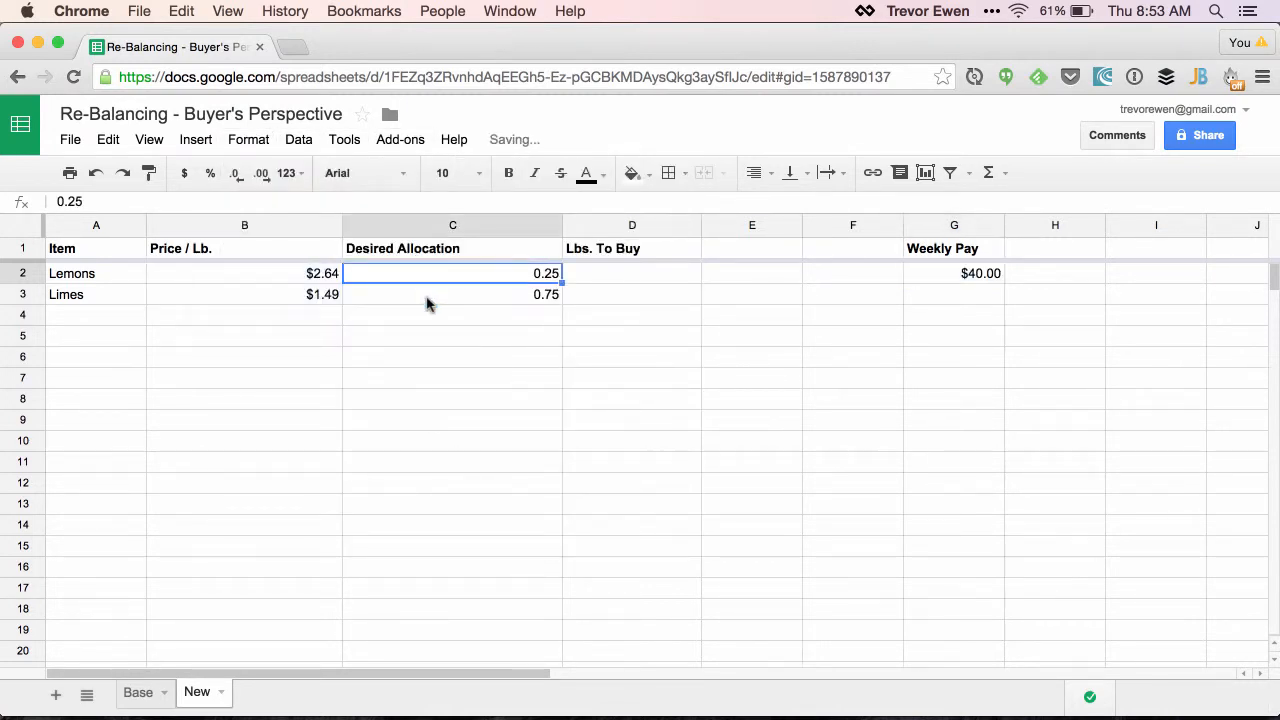
{"action": "left_click", "coordinate": [248, 139]}
{"action": "mouse_move", "coordinate": [289, 172]}
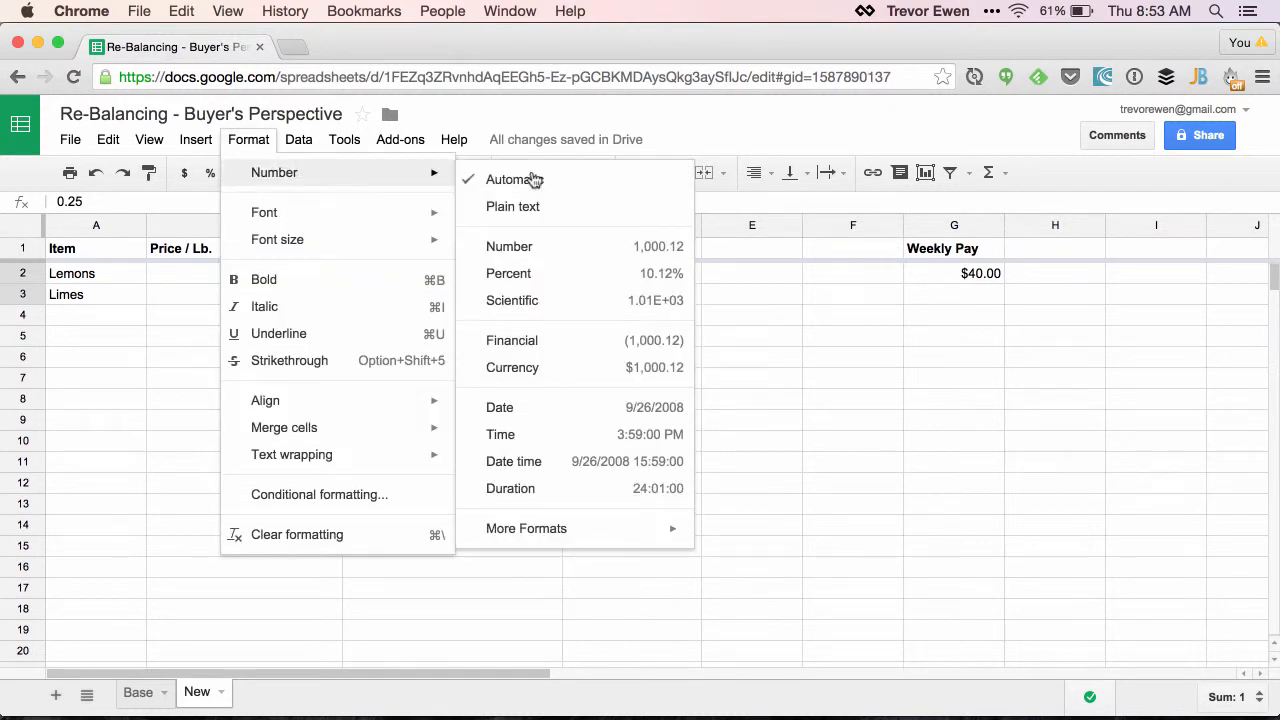
{"action": "left_click", "coordinate": [505, 274]}
{"action": "left_click", "coordinate": [503, 312]}
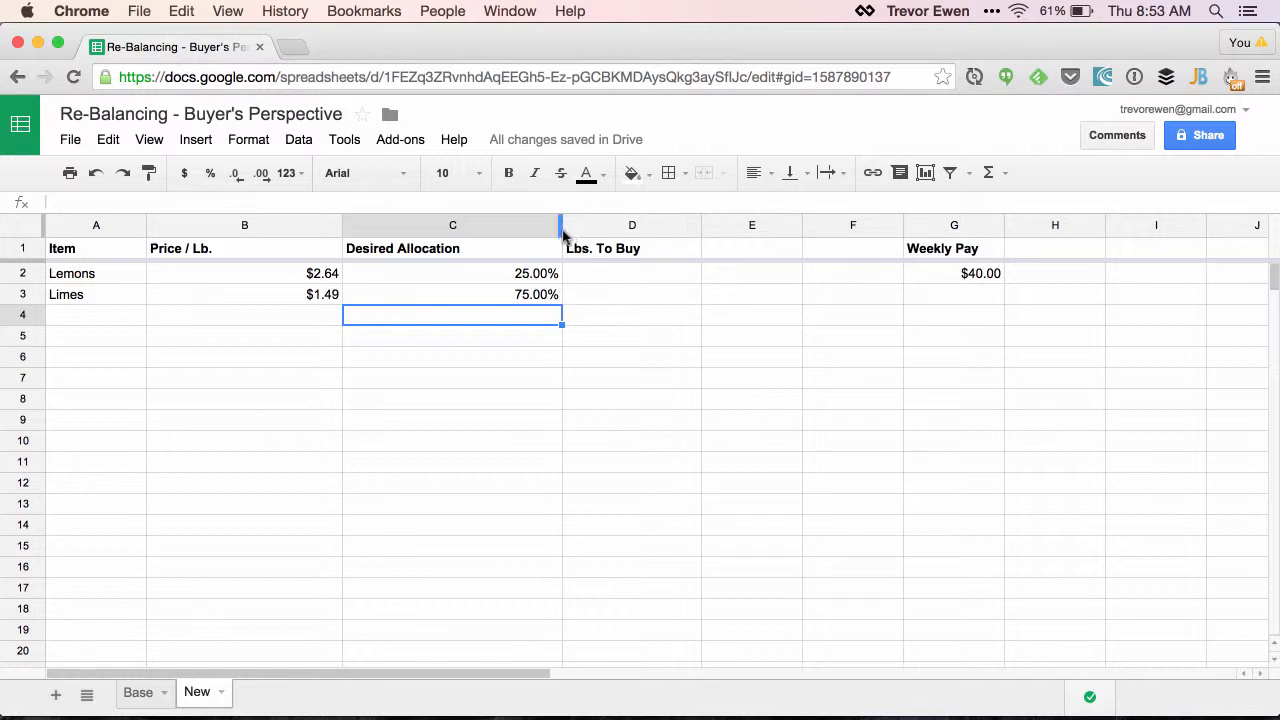
Widen the Desired Allocation and Lbs. To Buy columns slightly more
{"action": "left_click_drag", "start_coordinate": [562, 229], "coordinate": [582, 229]}
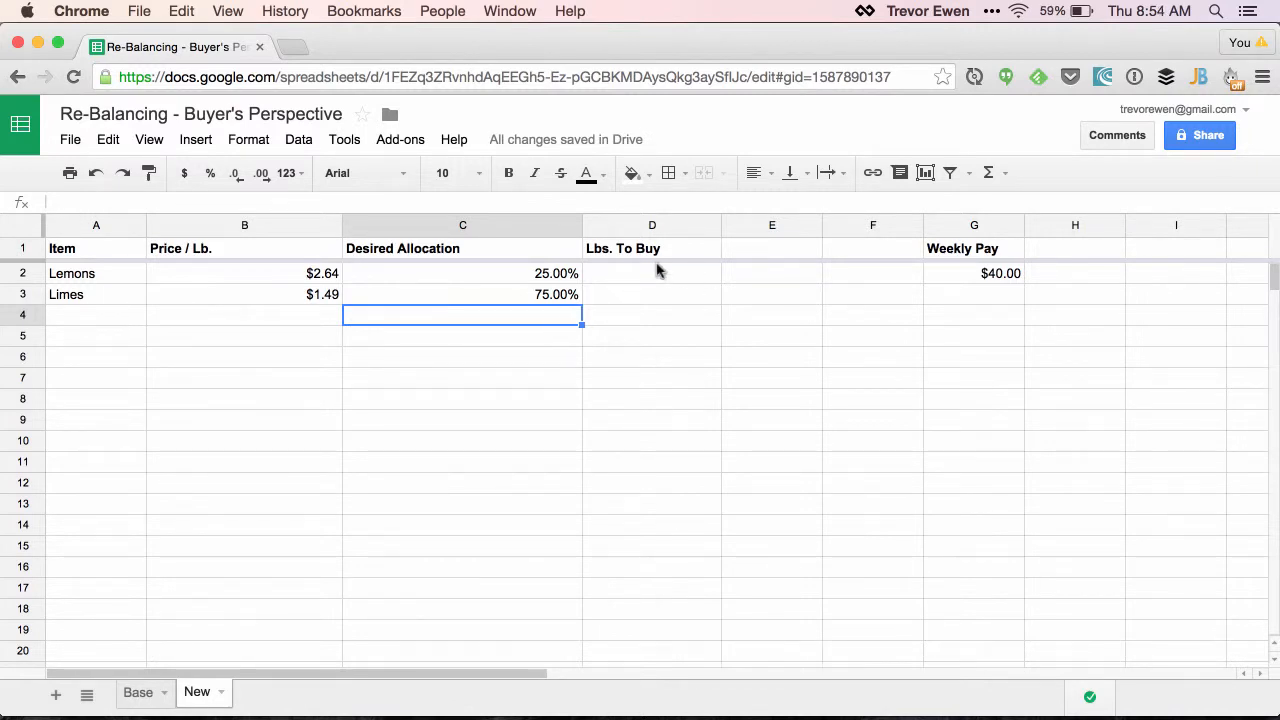
{"action": "left_click_drag", "start_coordinate": [720, 229], "coordinate": [762, 229]}
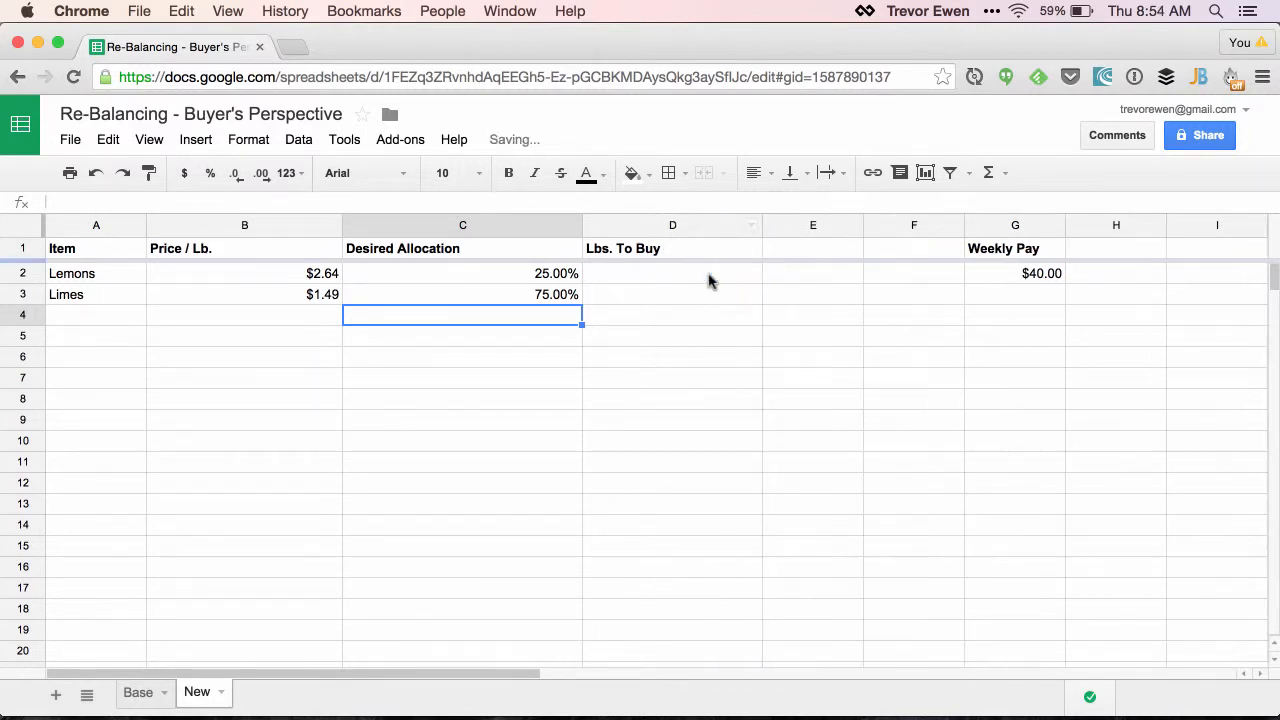
Calculate the Lemons' Lbs. To Buy in D2 with the formula =(G2 * C2) / B2, and widen column D
{"action": "left_click", "coordinate": [698, 272]}
{"action": "type", "text": "=("}
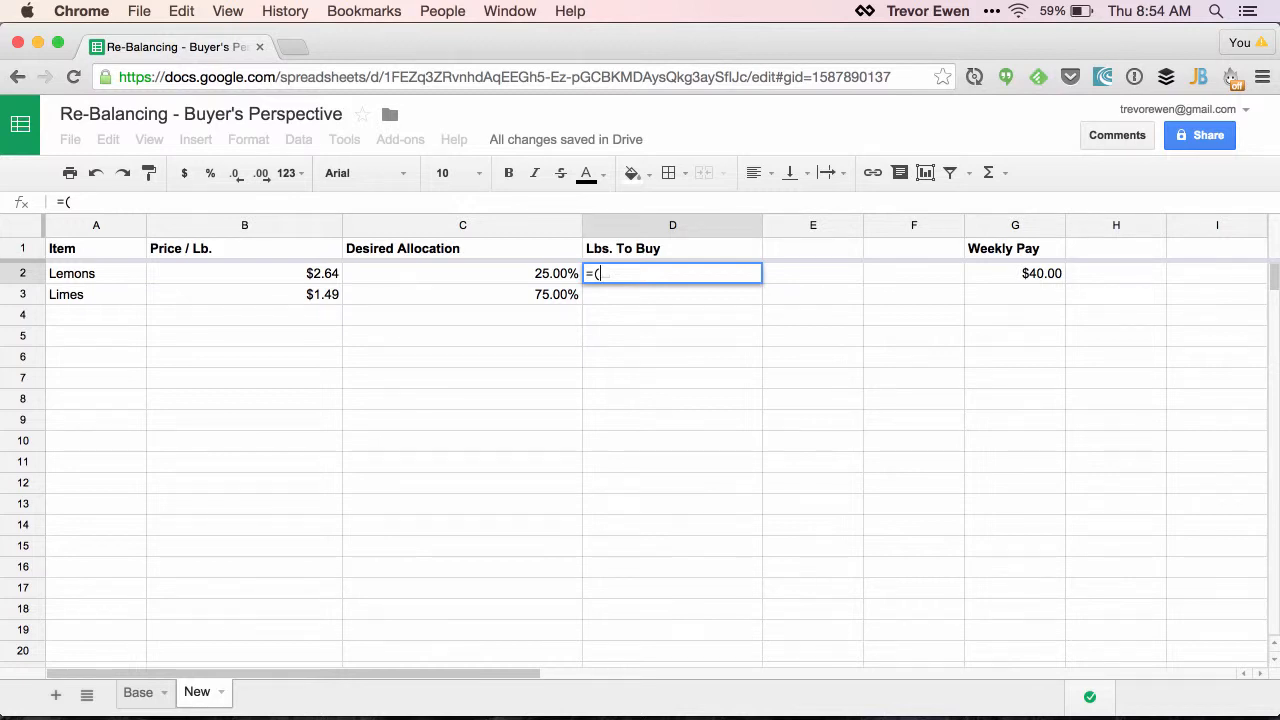
{"action": "type", "text": "G2"}
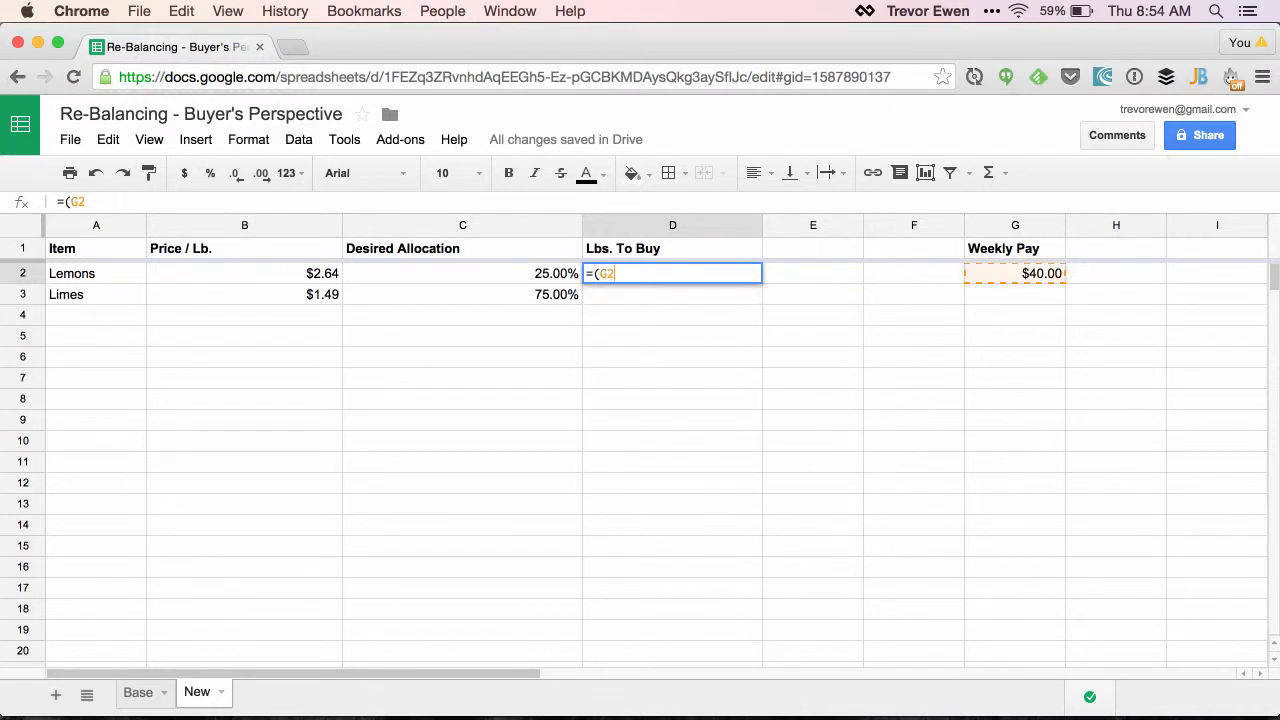
{"action": "type", "text": " * "}
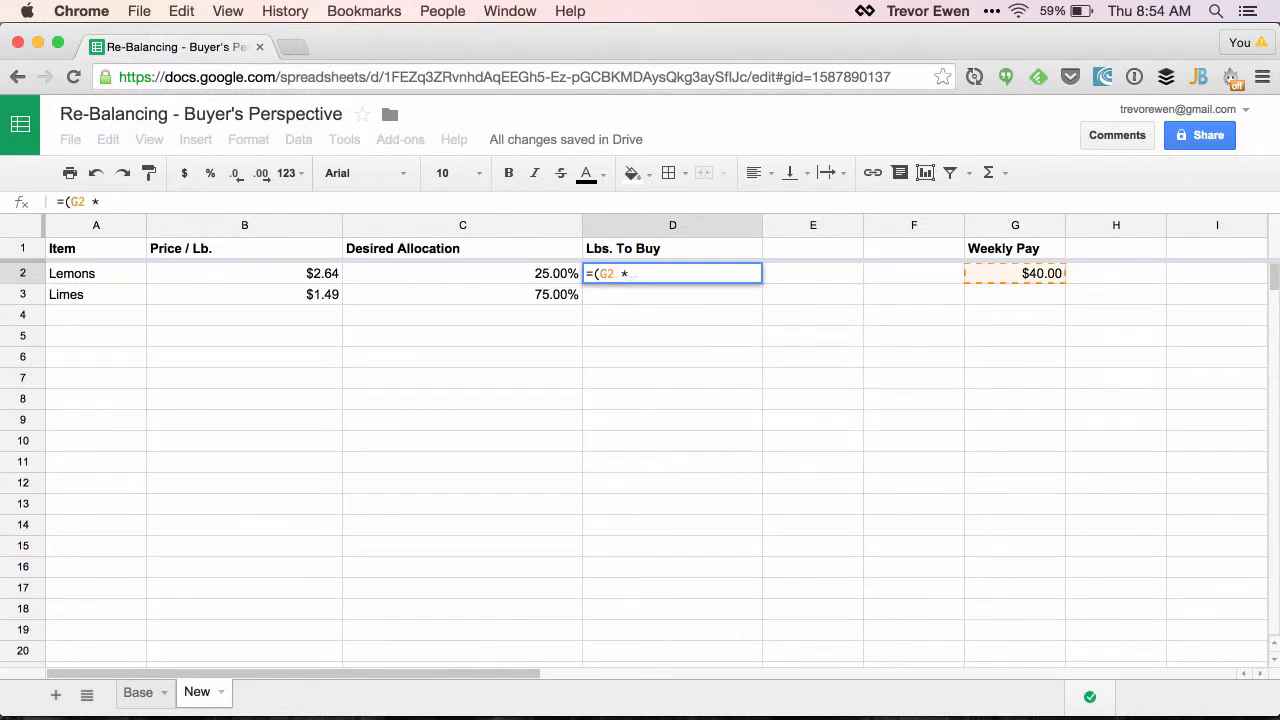
{"action": "type", "text": "C2"}
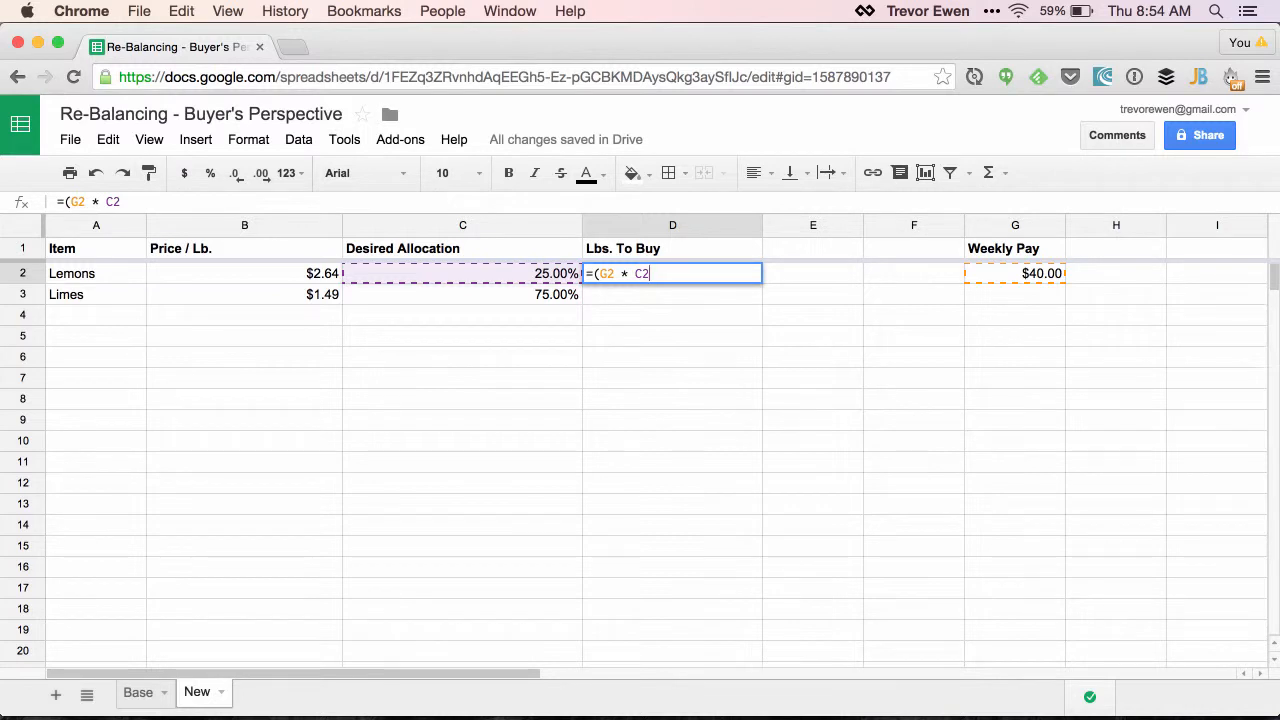
{"action": "type", "text": ") / B2"}
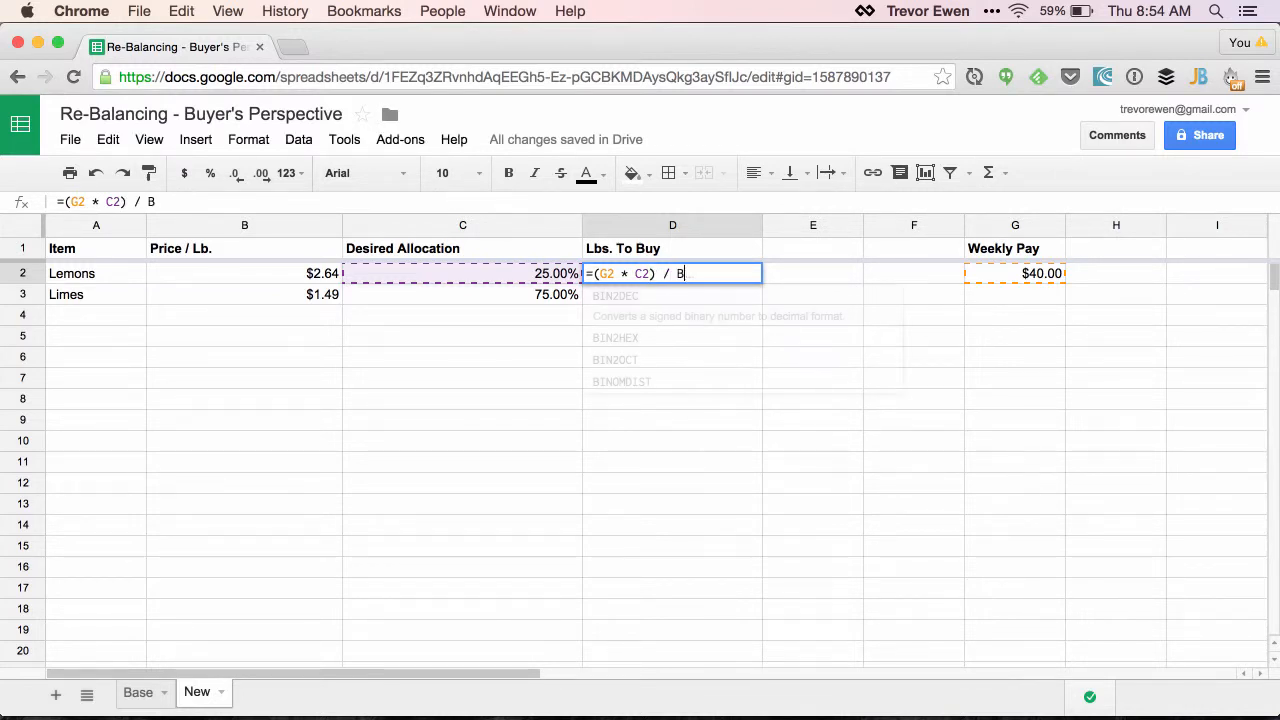
{"action": "triple_click", "coordinate": [711, 266]}
{"action": "key", "text": "super+c"}
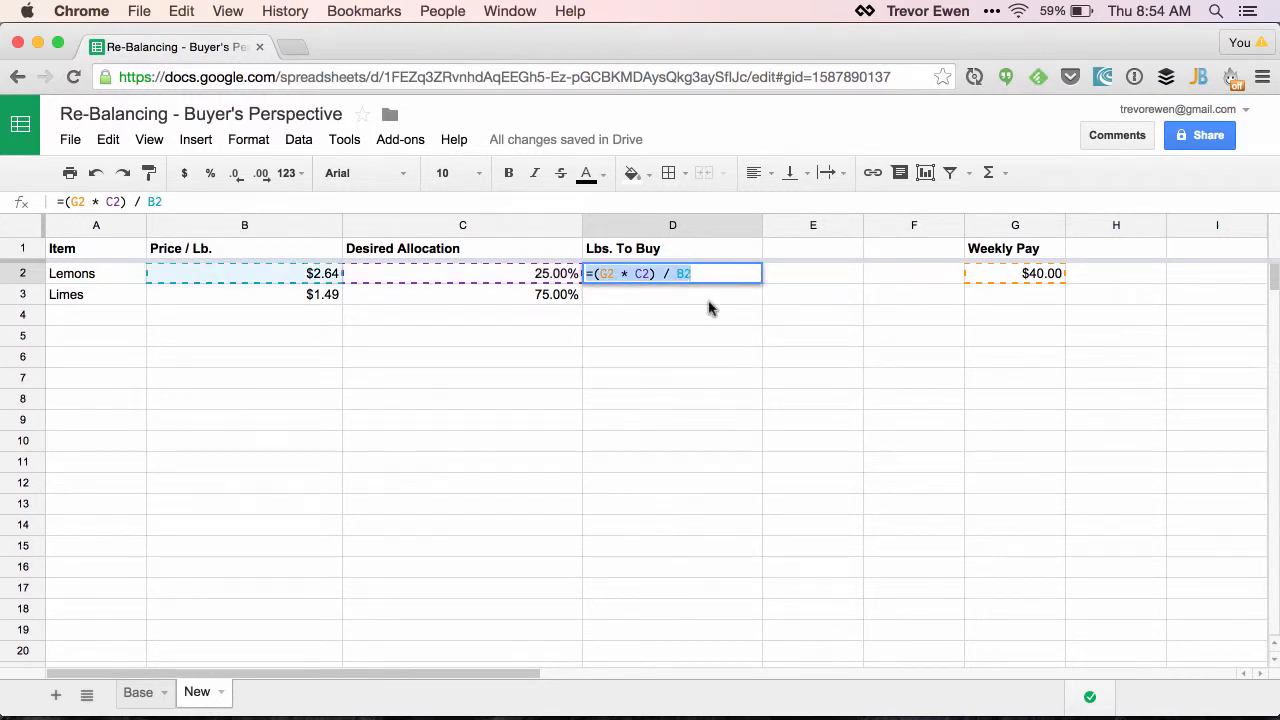
{"action": "key", "text": "Return"}
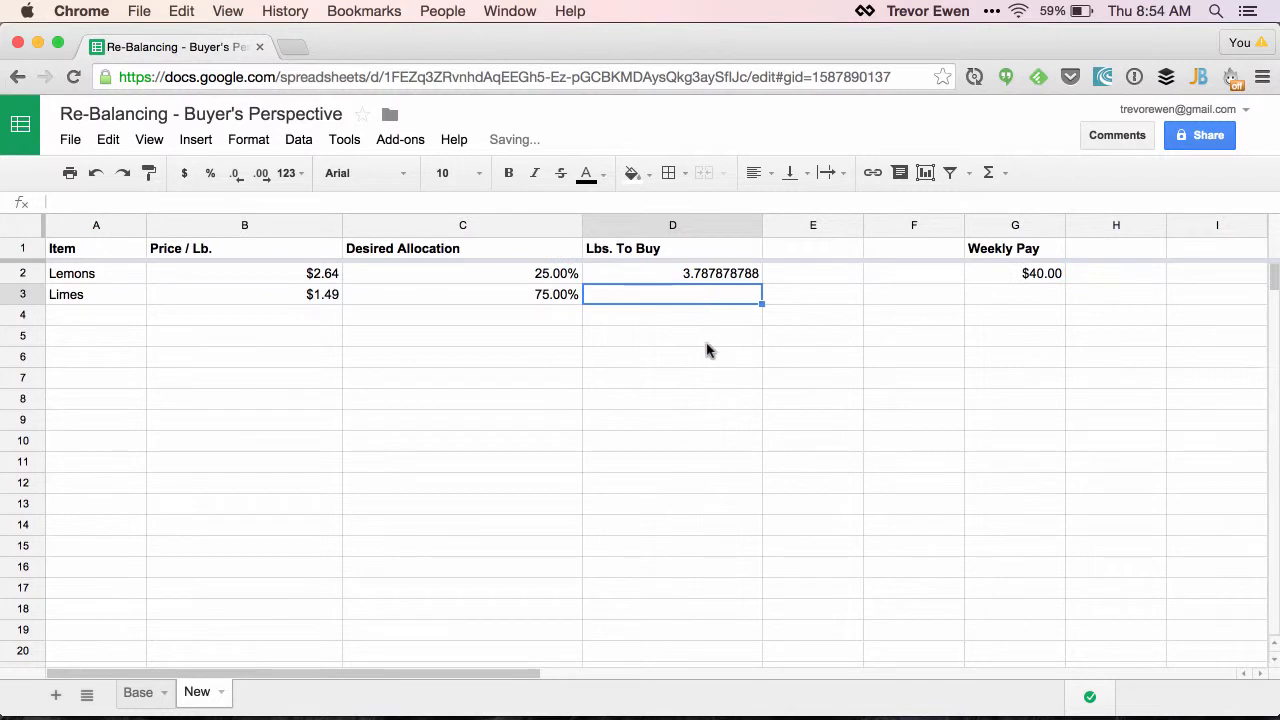
{"action": "left_click_drag", "start_coordinate": [763, 230], "coordinate": [823, 230]}
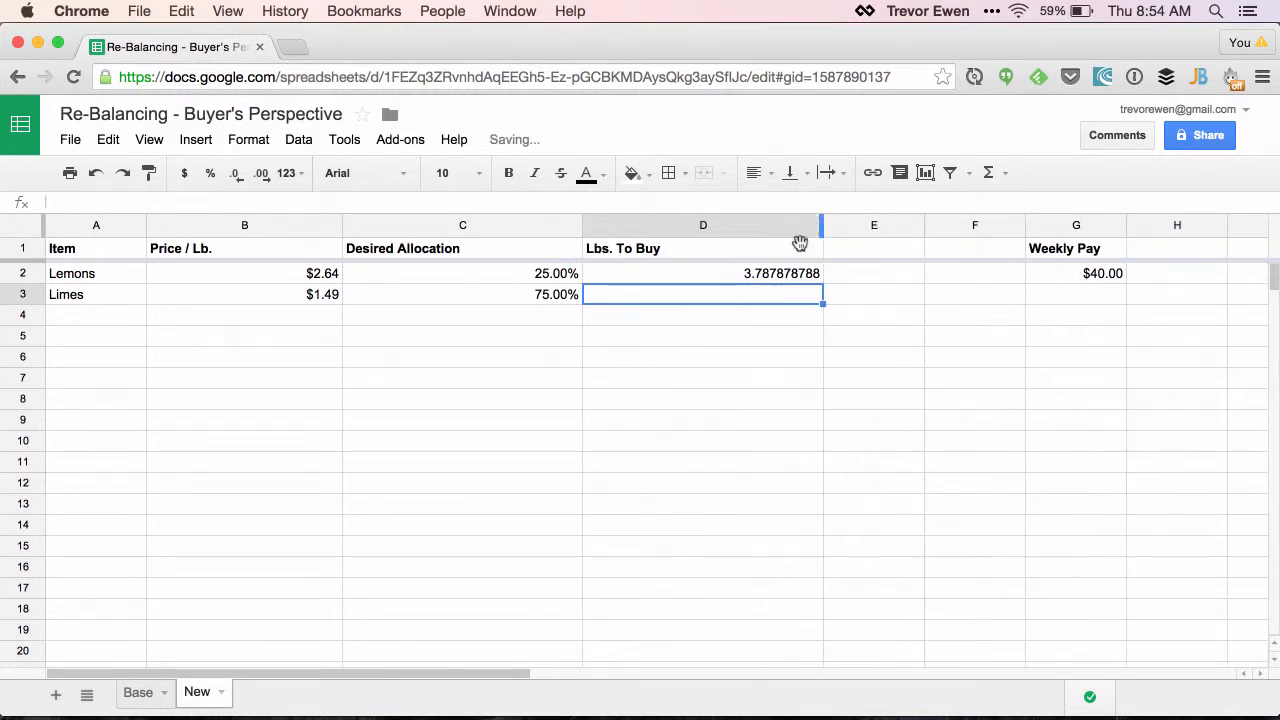
Paste the Lemons formula into D3 and adapt it for Limes to read =(G2 * C3) / B3
{"action": "double_click", "coordinate": [715, 300]}
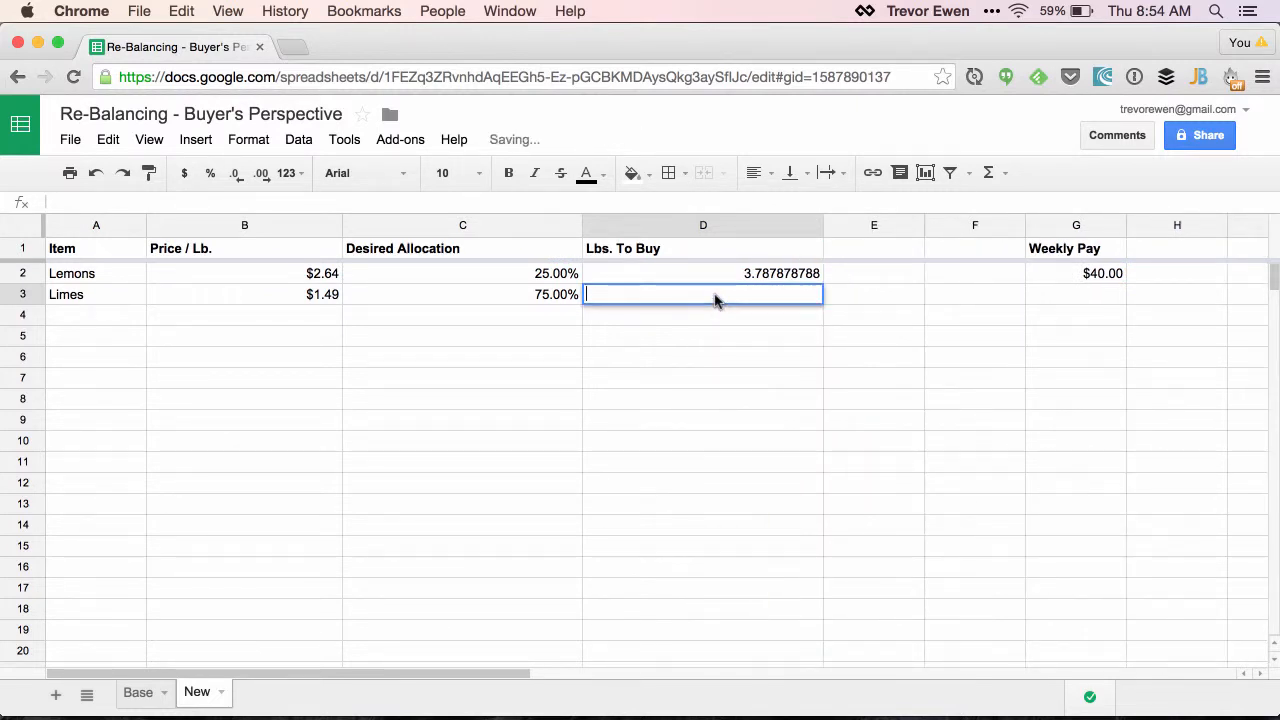
{"action": "key", "text": "super+v"}
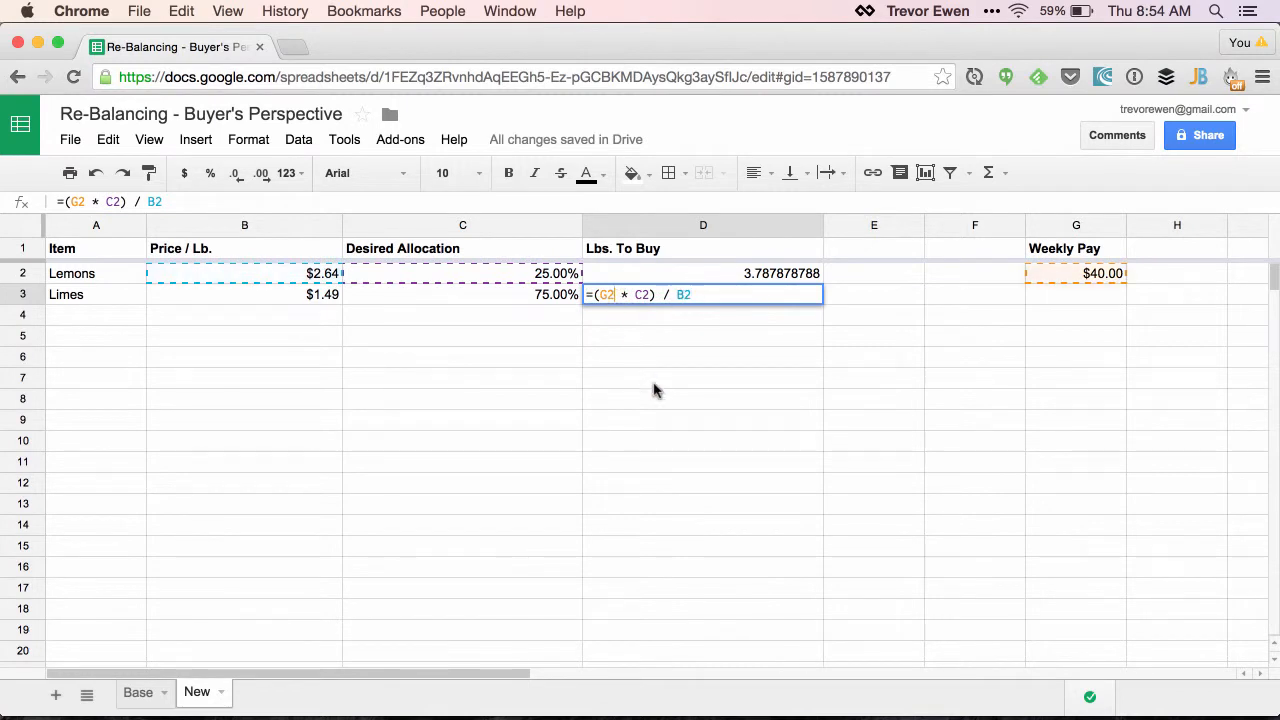
{"action": "key", "text": "Right"}
{"action": "key", "text": "Right"}
{"action": "key", "text": "Right"}
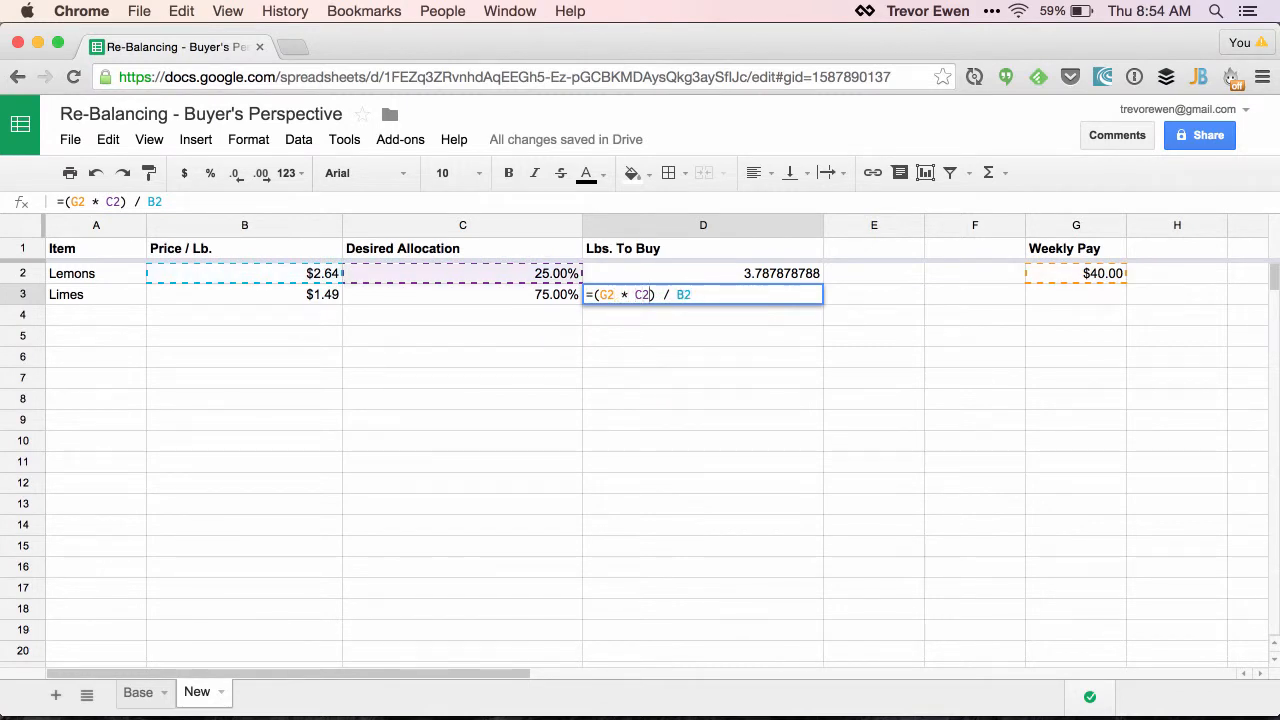
{"action": "key", "text": "BackSpace"}
{"action": "type", "text": "3"}
{"action": "key", "text": "Right"}
{"action": "key", "text": "Right"}
{"action": "key", "text": "Right"}
{"action": "key", "text": "Right"}
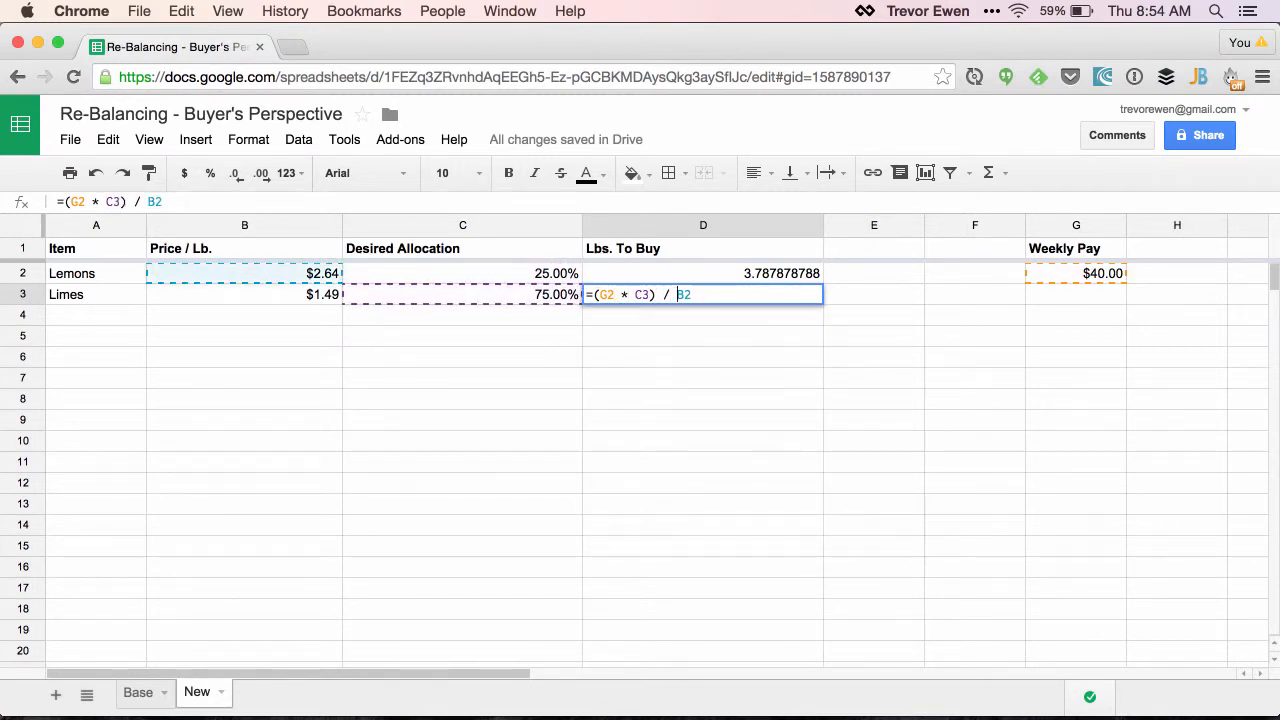
{"action": "key", "text": "BackSpace"}
{"action": "type", "text": "3"}
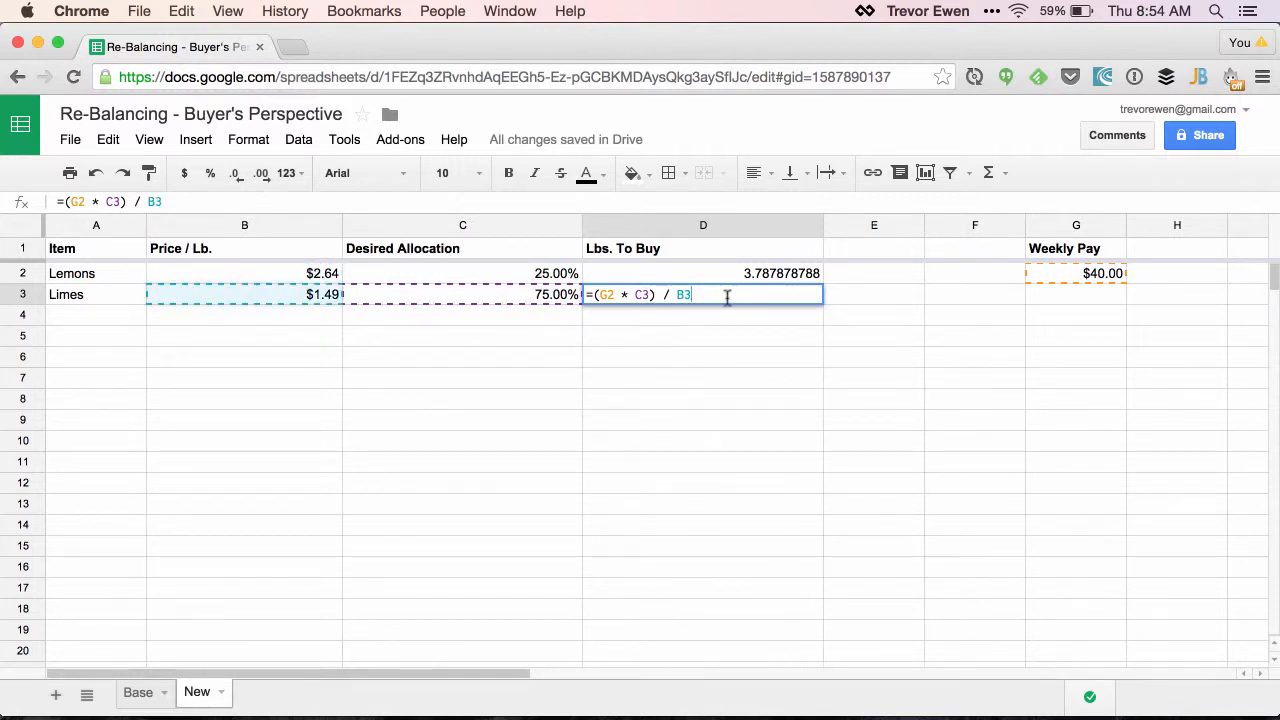
{"action": "key", "text": "Return"}
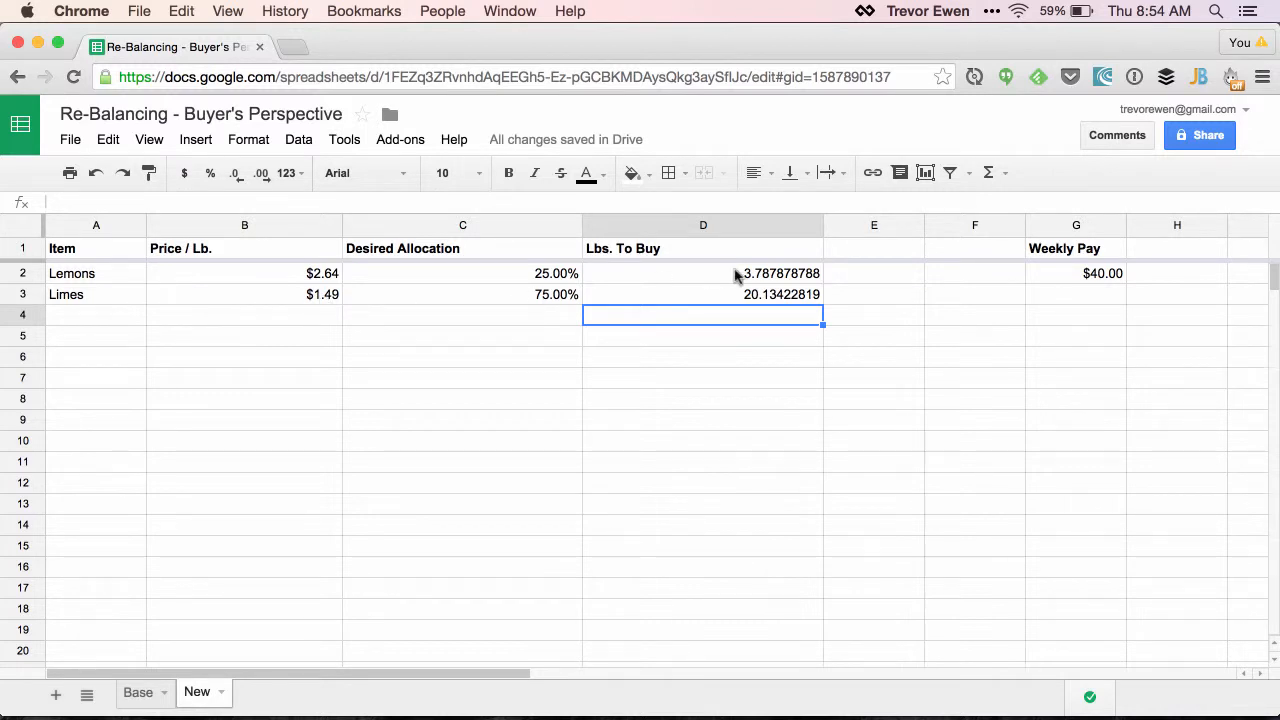
Format the Lbs. To Buy values in D2:D3 as Number
{"action": "left_click", "coordinate": [774, 295]}
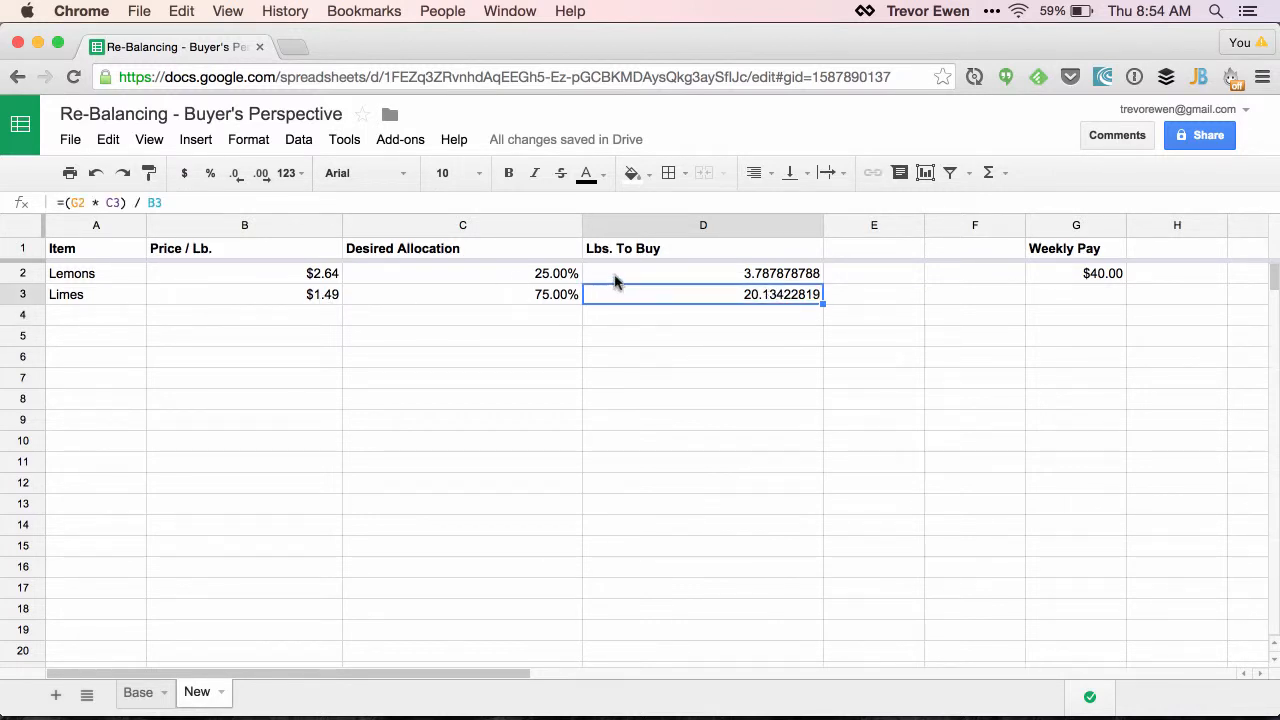
{"action": "left_click_drag", "start_coordinate": [615, 277], "coordinate": [617, 297]}
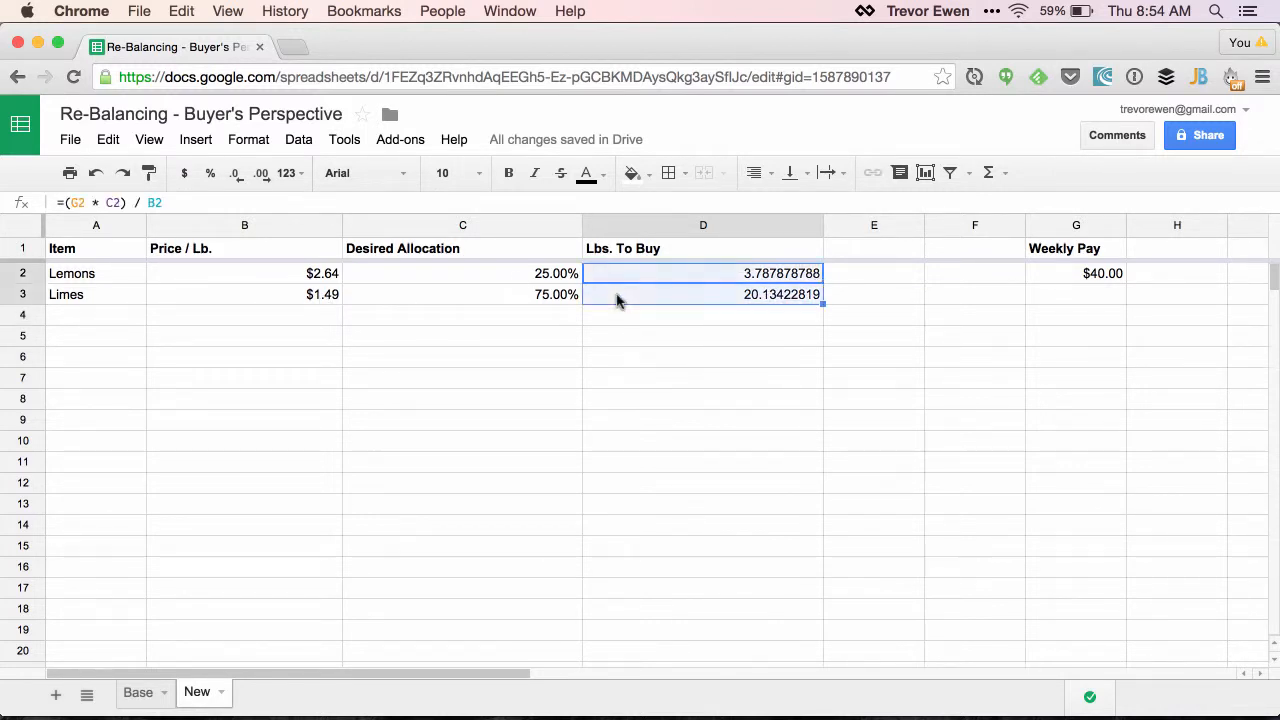
{"action": "left_click", "coordinate": [247, 141]}
{"action": "mouse_move", "coordinate": [255, 172]}
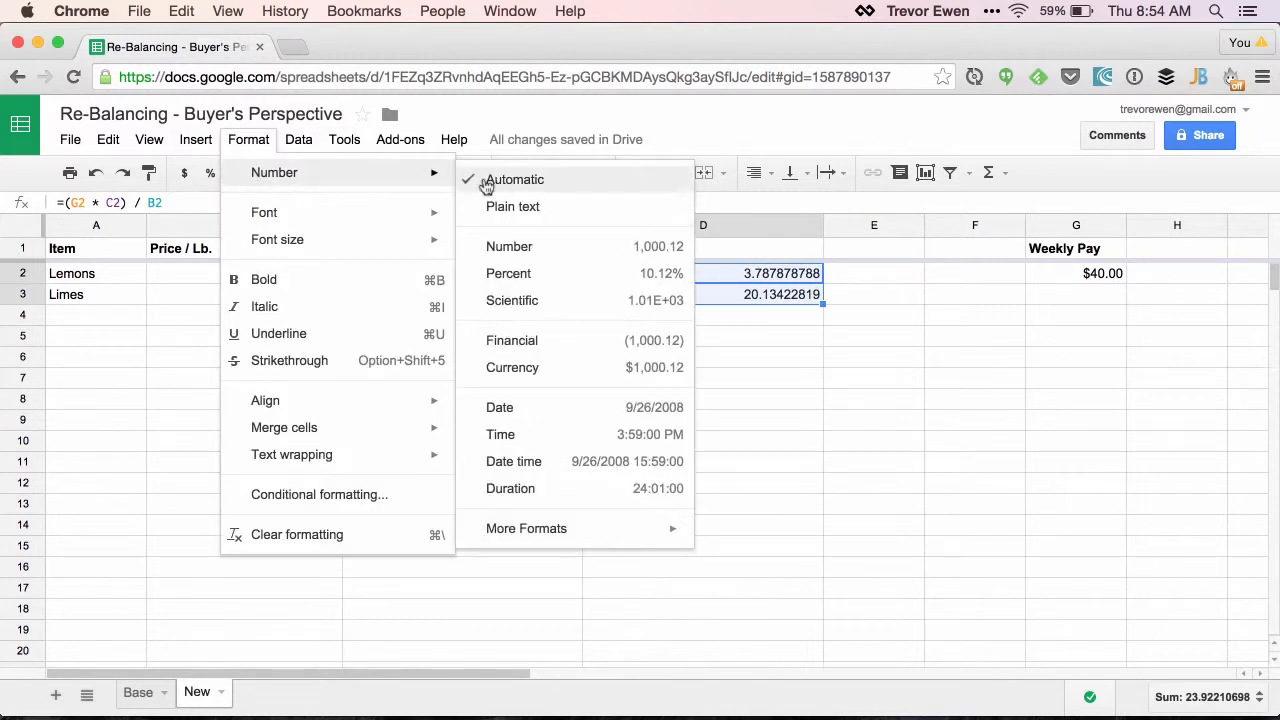
{"action": "left_click", "coordinate": [522, 246]}
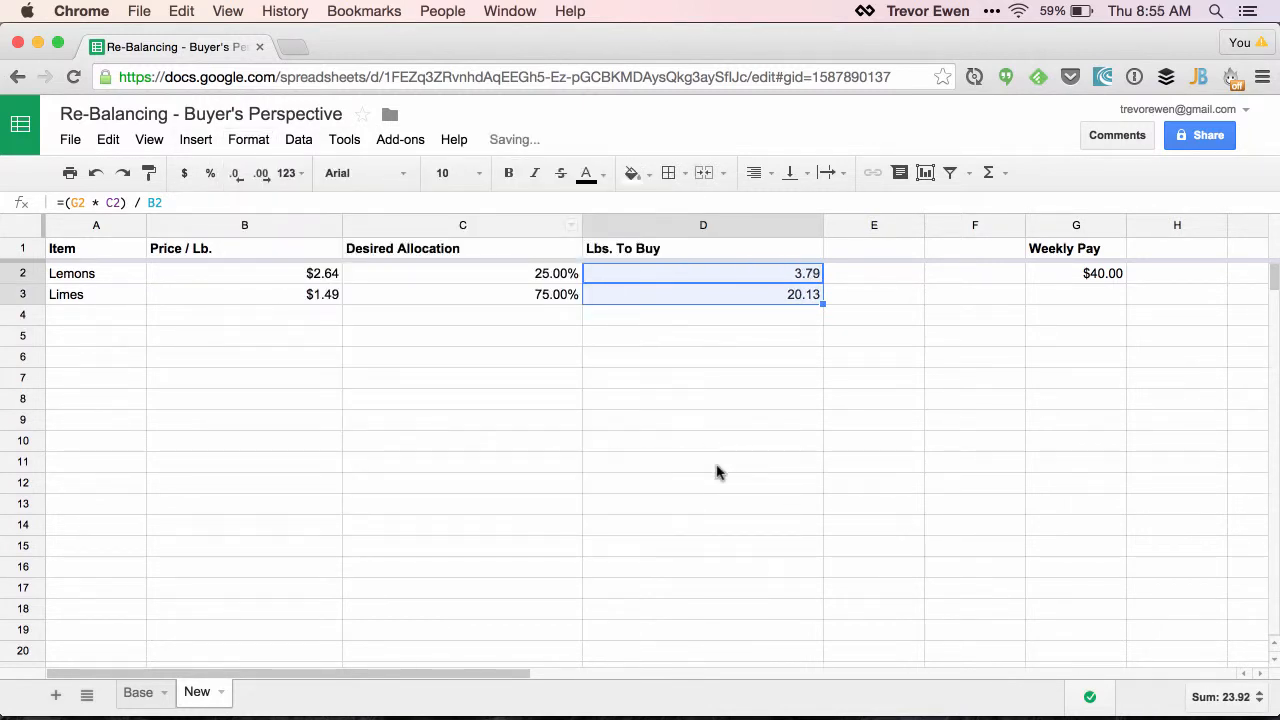
{"action": "left_click", "coordinate": [774, 336]}
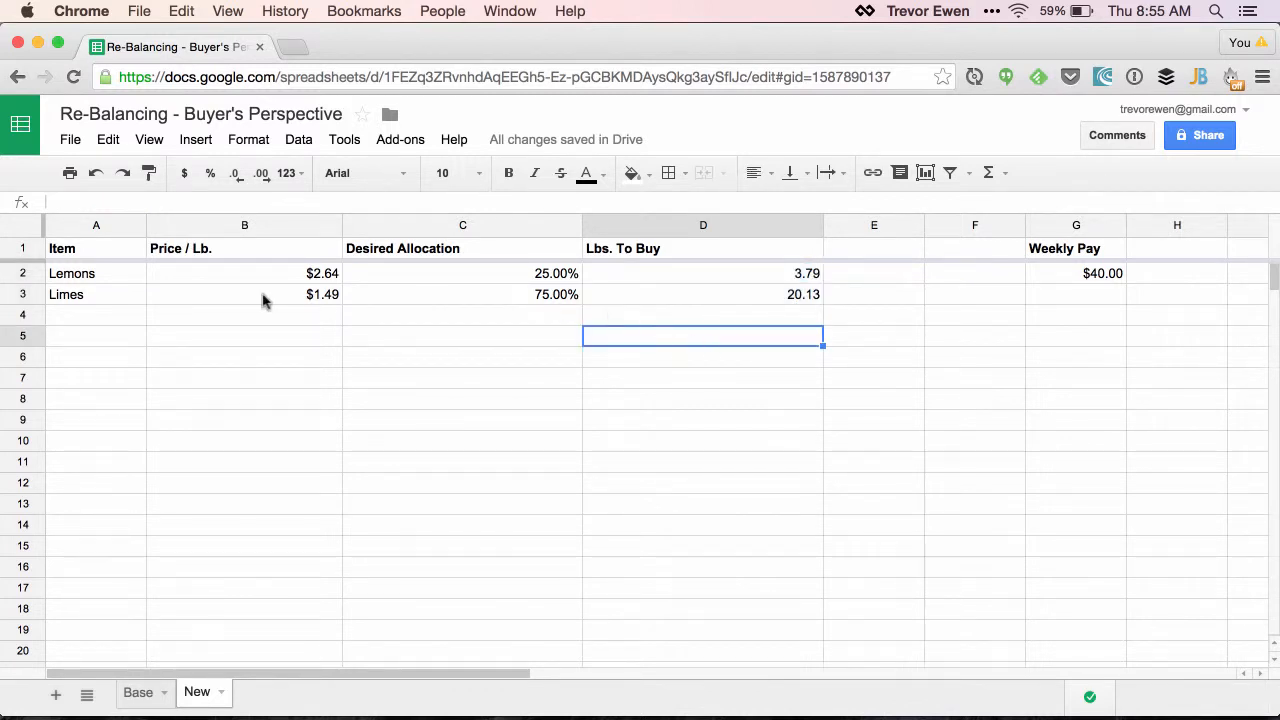
Set the Limes price per pound in B3 to 1.79
{"action": "left_click", "coordinate": [316, 298]}
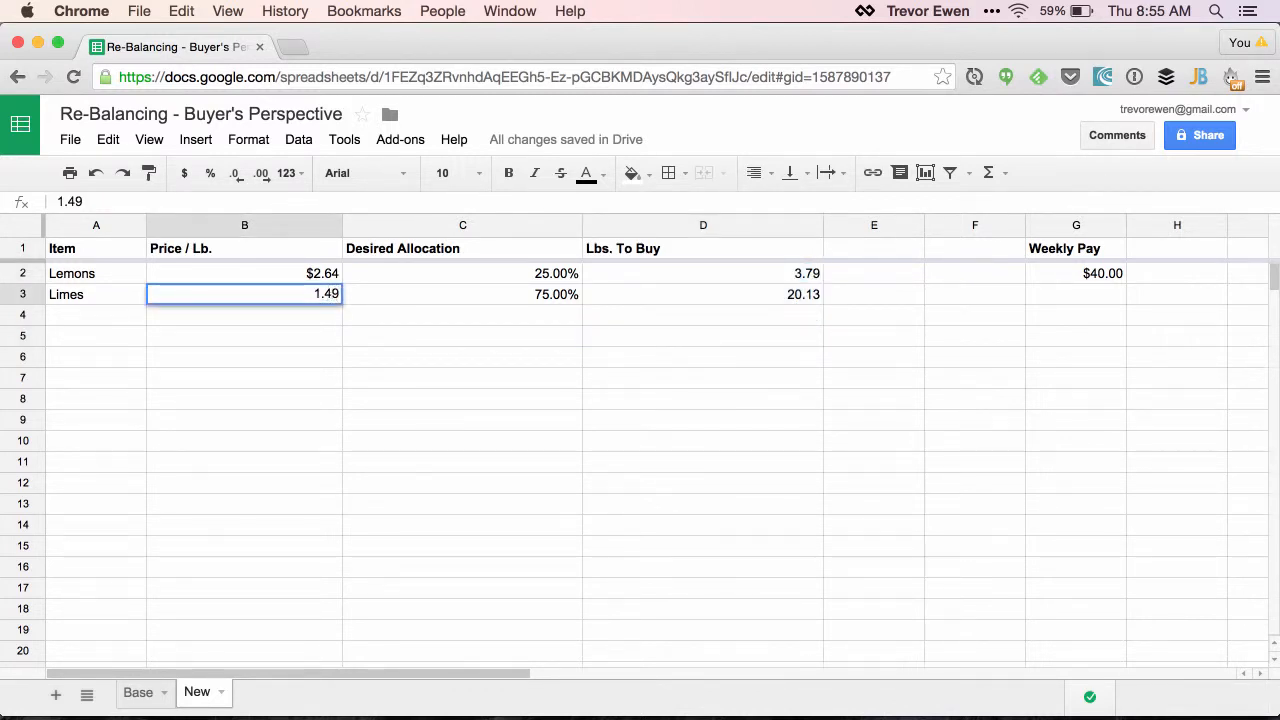
{"action": "key", "text": "BackSpace"}
{"action": "type", "text": "7"}
{"action": "key", "text": "Return"}
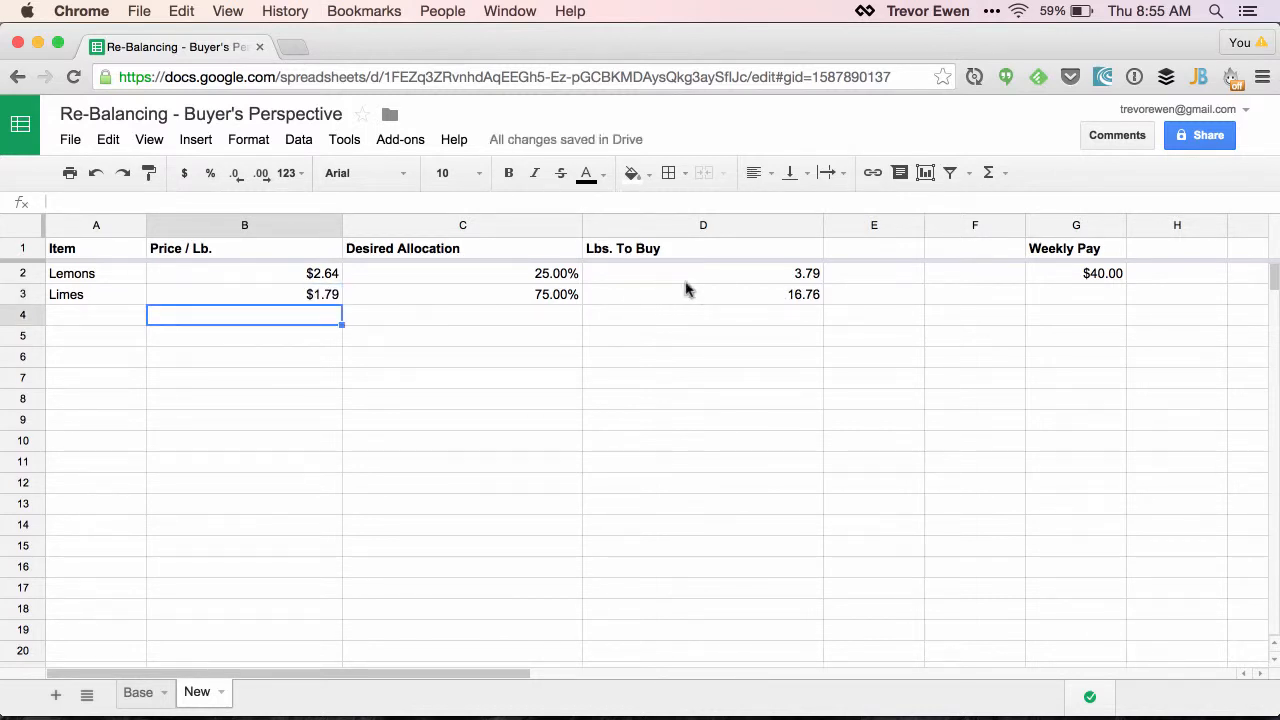
Set the Lemons price per pound in B2 to 3.64
{"action": "double_click", "coordinate": [325, 276]}
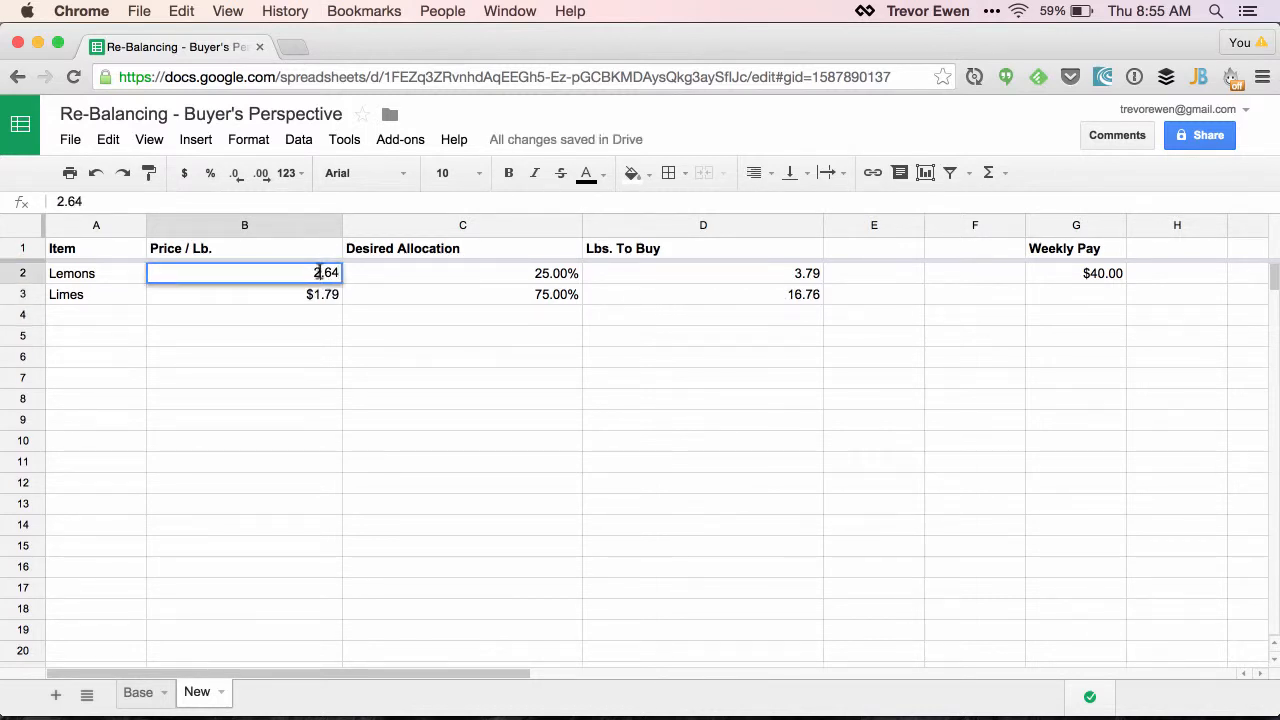
{"action": "left_click", "coordinate": [318, 272]}
{"action": "key", "text": "BackSpace"}
{"action": "type", "text": "3"}
{"action": "key", "text": "Return"}
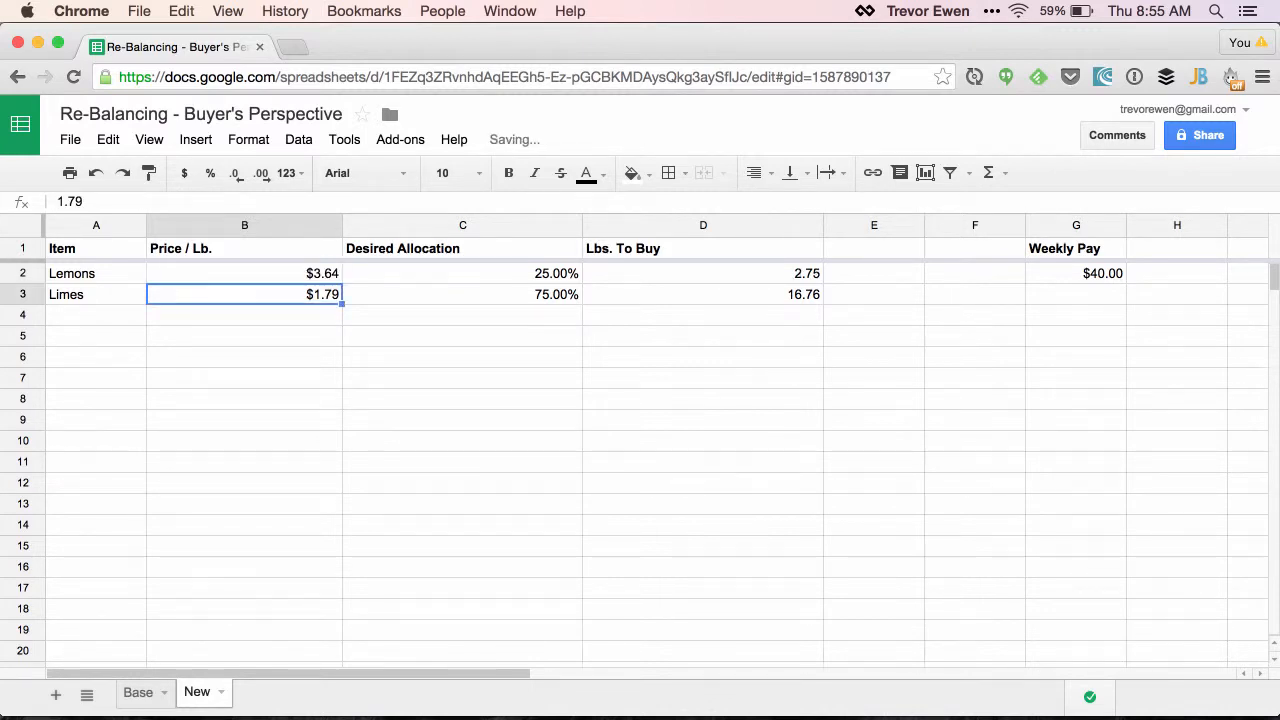